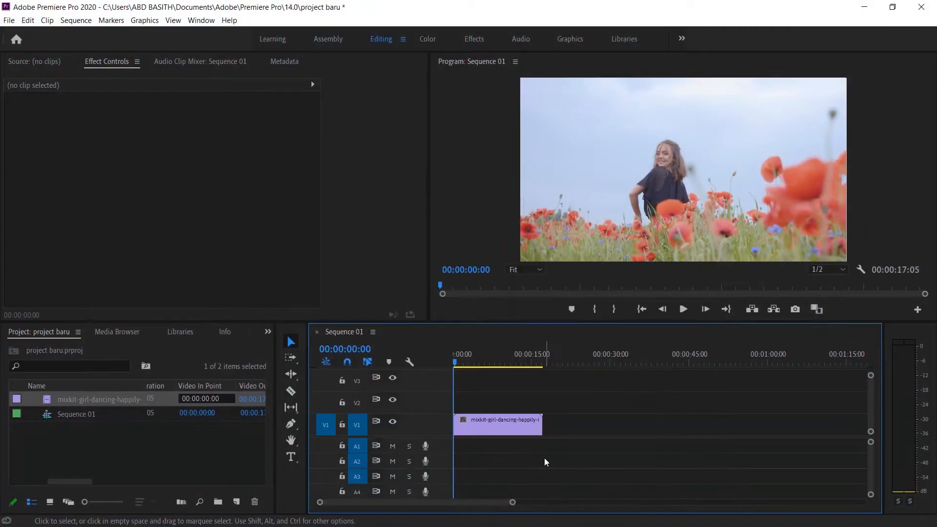
Find the Color Balance (RGB) video effect by searching "rgb" and apply it to the clip on V1.
{"action": "left_click", "coordinate": [508, 421]}
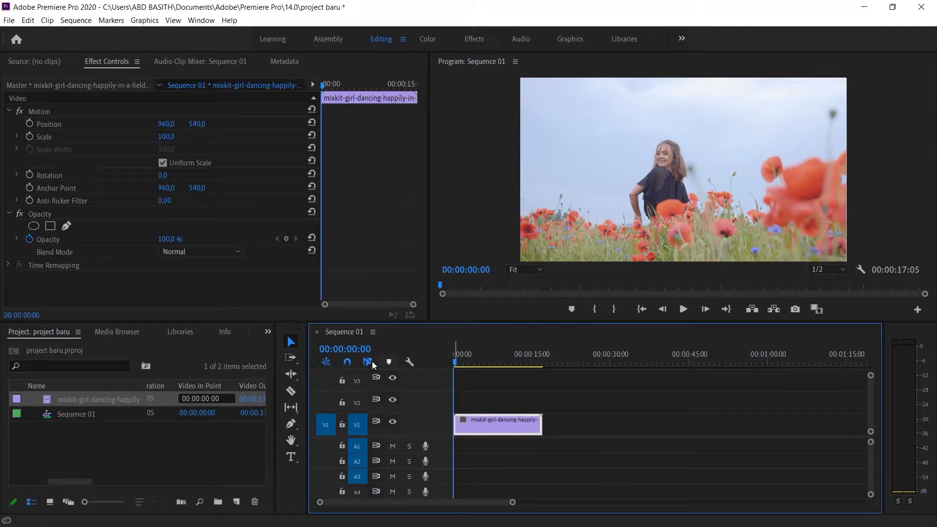
{"action": "left_click", "coordinate": [269, 333]}
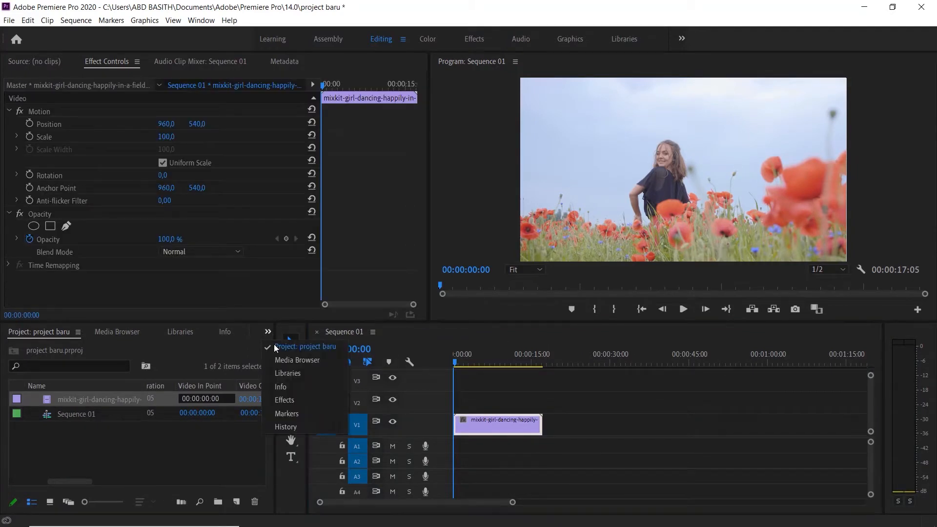
{"action": "left_click", "coordinate": [296, 398]}
{"action": "left_click", "coordinate": [126, 349]}
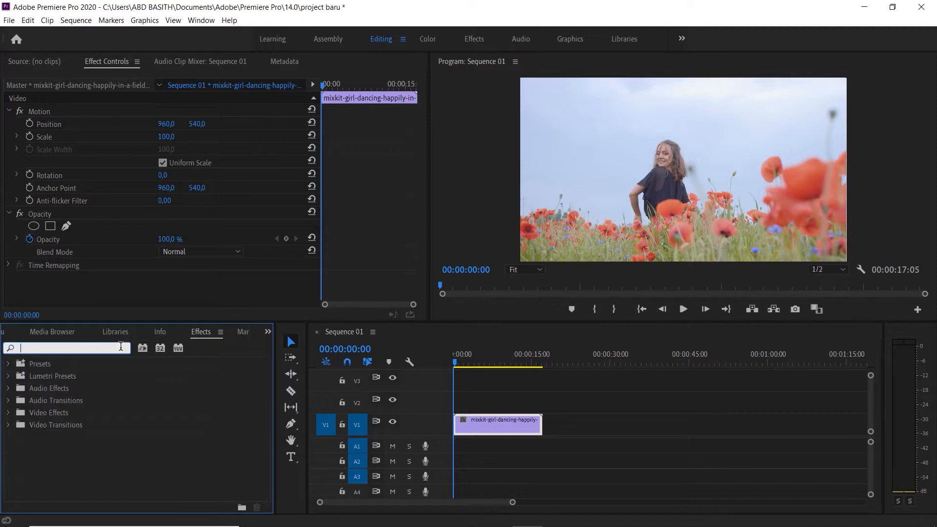
{"action": "type", "text": "r"}
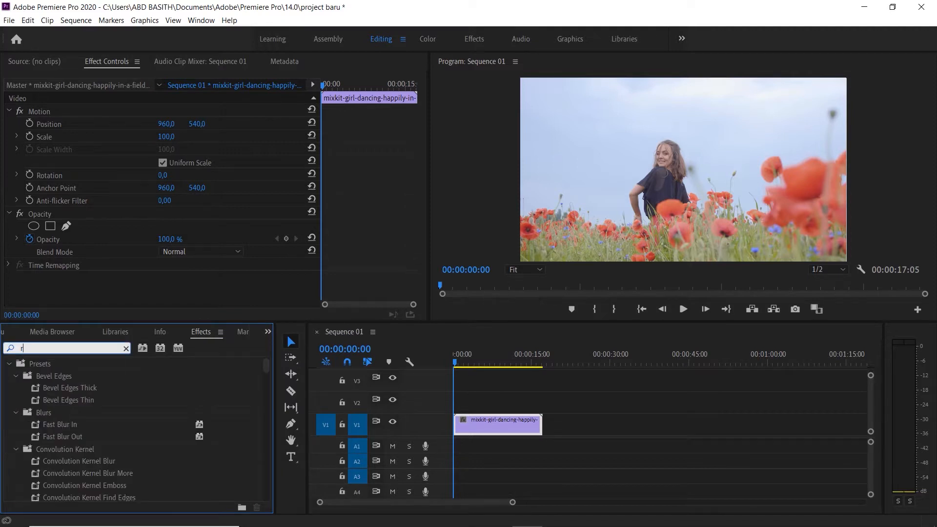
{"action": "type", "text": "gb"}
{"action": "left_click", "coordinate": [63, 438]}
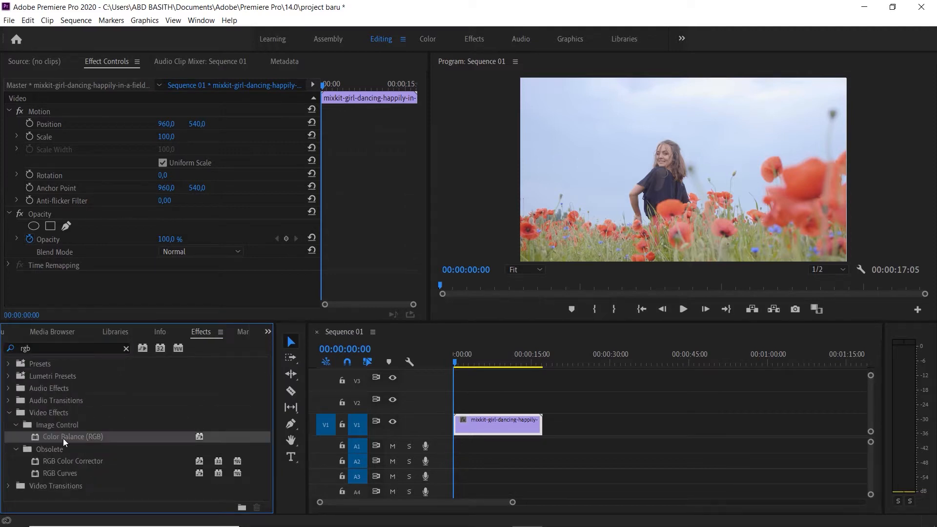
{"action": "left_click_drag", "start_coordinate": [63, 438], "coordinate": [487, 429]}
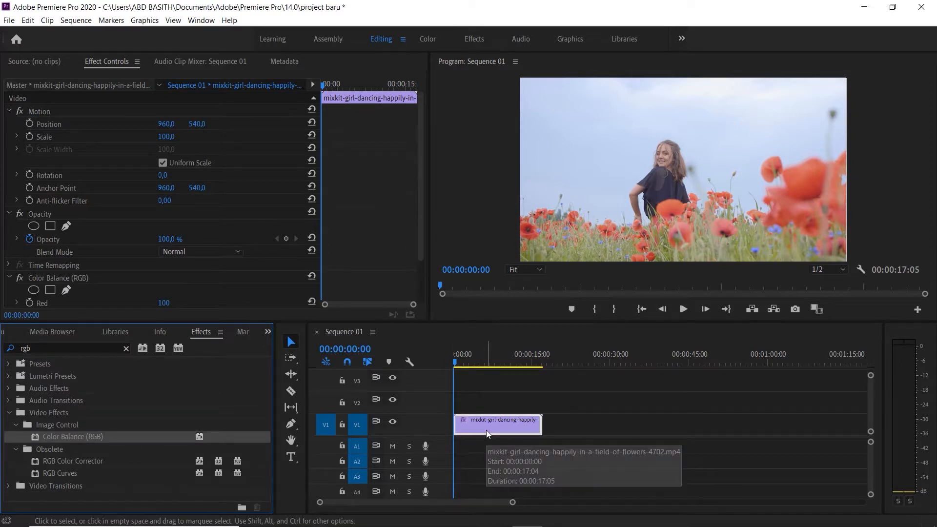
Duplicate the V1 clip onto tracks V2 and V3, aligned at the sequence start.
{"action": "key", "text": "alt"}
{"action": "left_click_drag", "start_coordinate": [503, 420], "coordinate": [497, 391]}
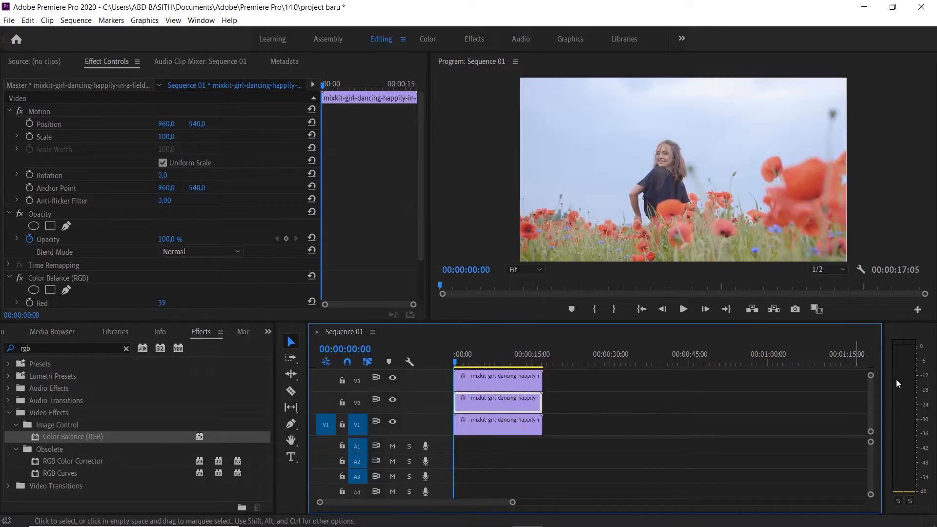
{"action": "left_click_drag", "start_coordinate": [872, 376], "coordinate": [872, 373]}
Reset Color Balance (RGB) on the V3 clip to 100, then set Green and Blue to 0.
{"action": "left_click", "coordinate": [502, 391]}
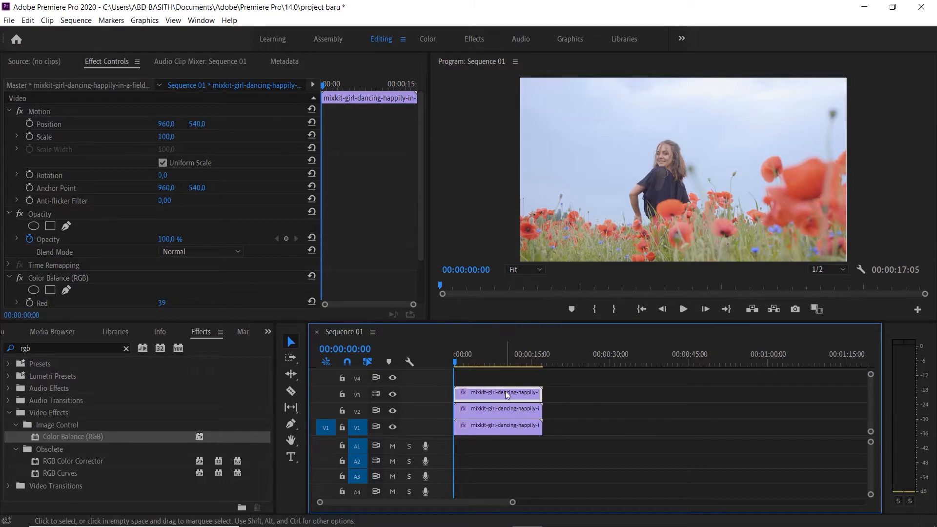
{"action": "scroll", "coordinate": [269, 225], "scroll_direction": "down", "scroll_amount": 2}
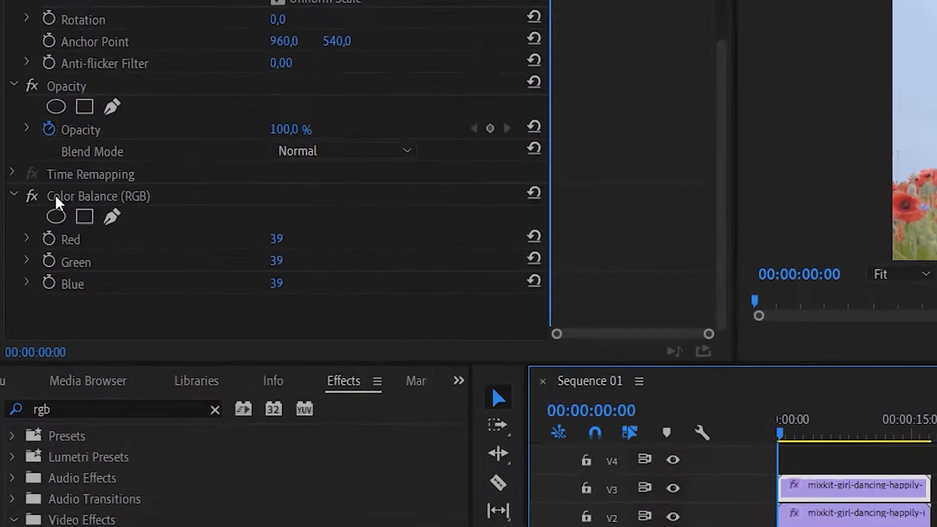
{"action": "left_click", "coordinate": [536, 237]}
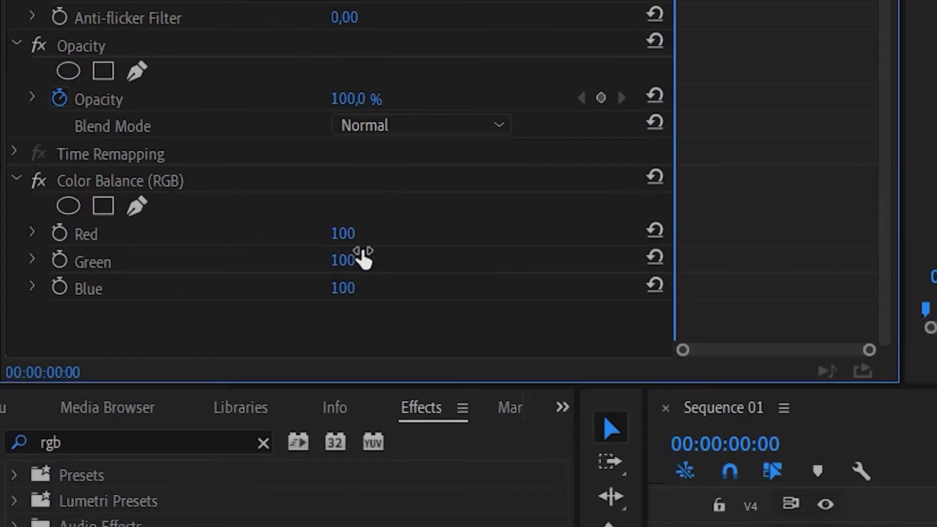
{"action": "left_click", "coordinate": [354, 261]}
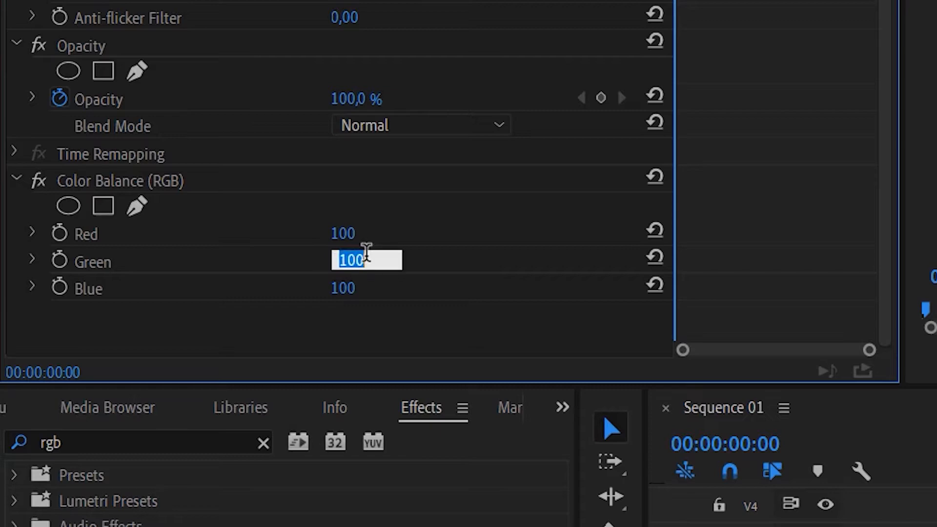
{"action": "type", "text": "0"}
{"action": "left_click", "coordinate": [344, 287]}
{"action": "type", "text": "0"}
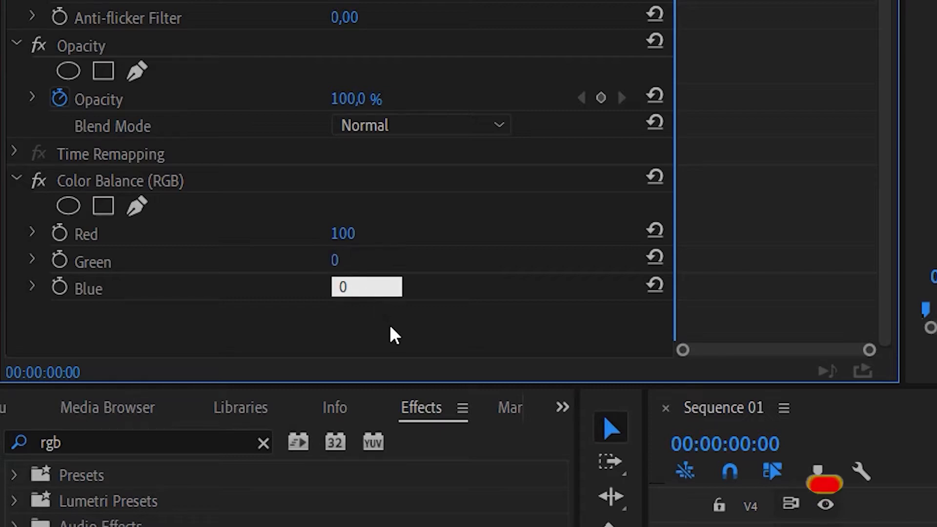
{"action": "key", "text": "Return"}
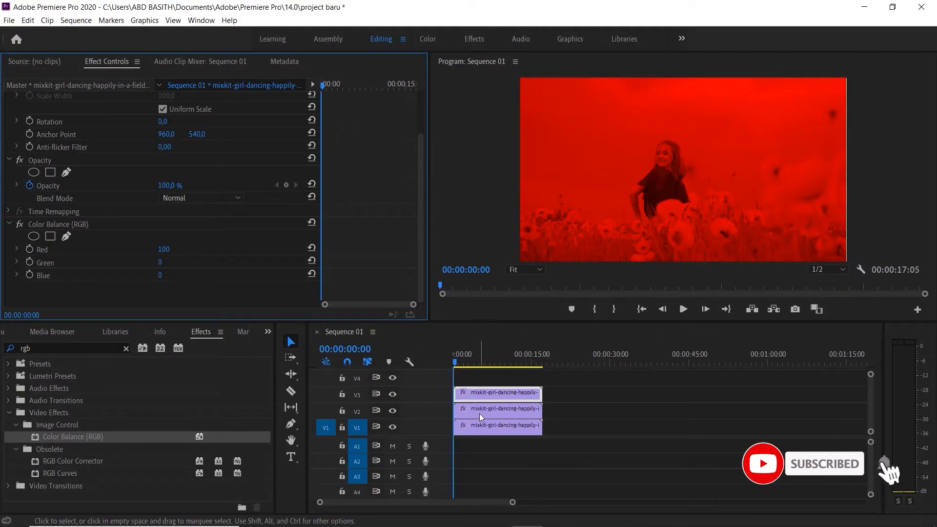
Reset Color Balance (RGB) on the V2 clip to 100, then set Red and Blue to 0.
{"action": "left_click", "coordinate": [492, 413]}
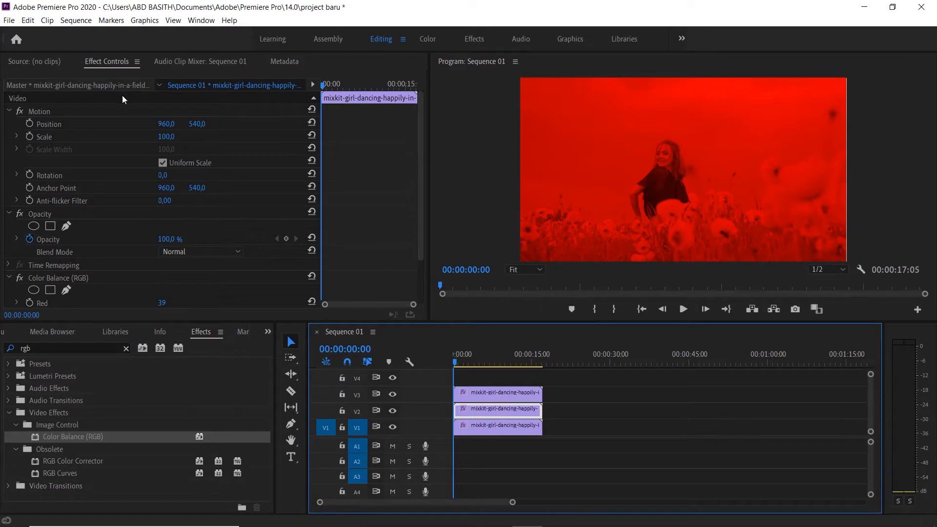
{"action": "scroll", "coordinate": [183, 215], "scroll_direction": "down", "scroll_amount": 3}
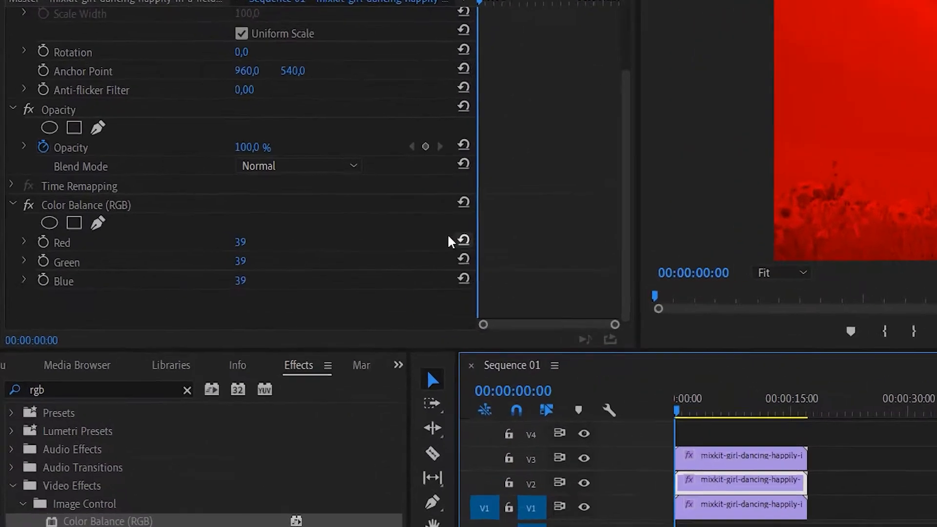
{"action": "left_click", "coordinate": [529, 194]}
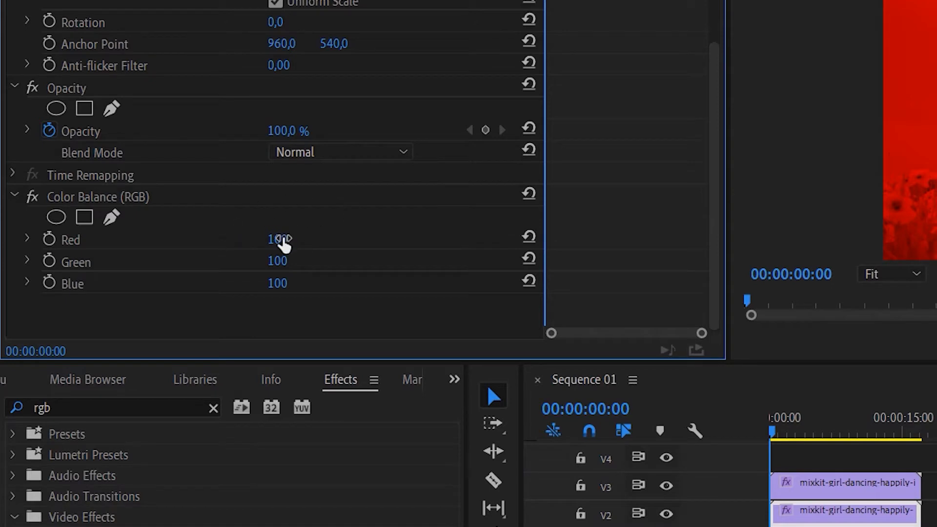
{"action": "left_click", "coordinate": [281, 240]}
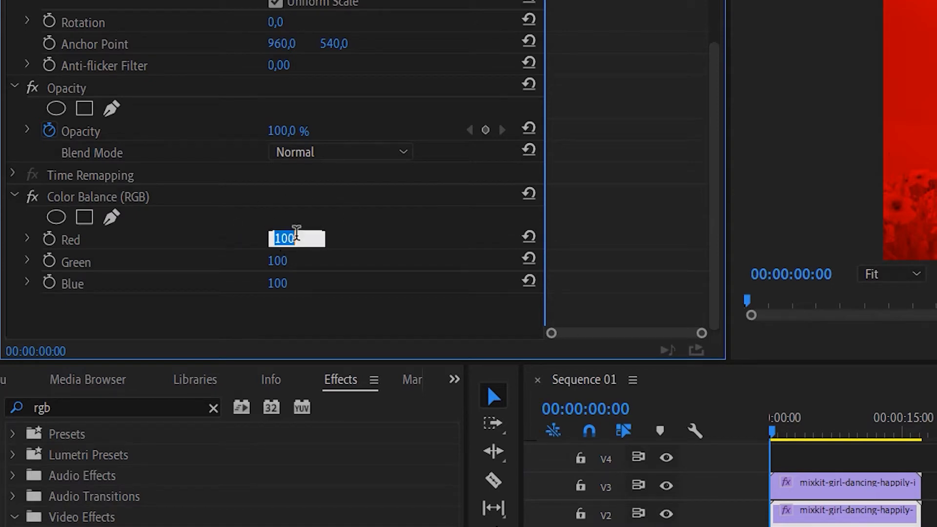
{"action": "left_click", "coordinate": [292, 284]}
{"action": "left_click", "coordinate": [279, 239]}
{"action": "type", "text": "0"}
{"action": "left_click", "coordinate": [297, 279]}
{"action": "type", "text": "0"}
{"action": "key", "text": "Return"}
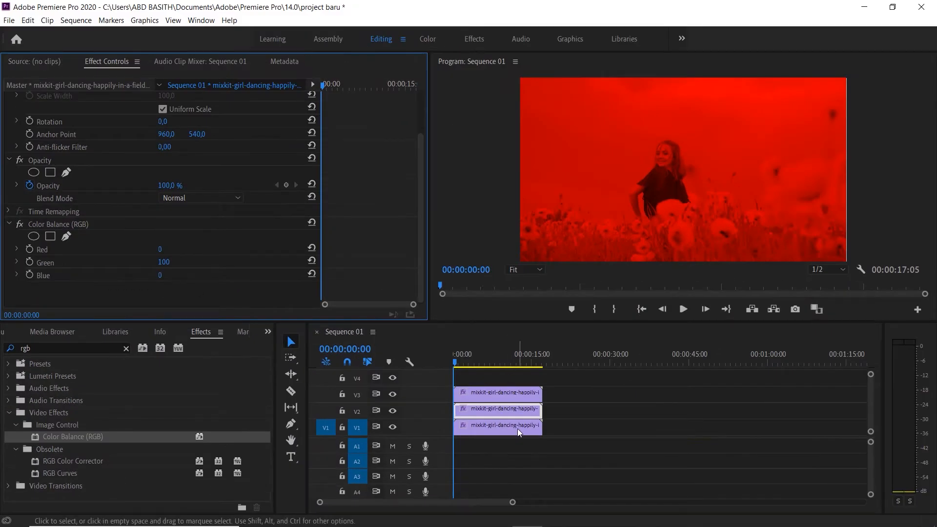
Reset Color Balance (RGB) on the V1 clip to 100, then set Red and Green to 0.
{"action": "left_click", "coordinate": [517, 428]}
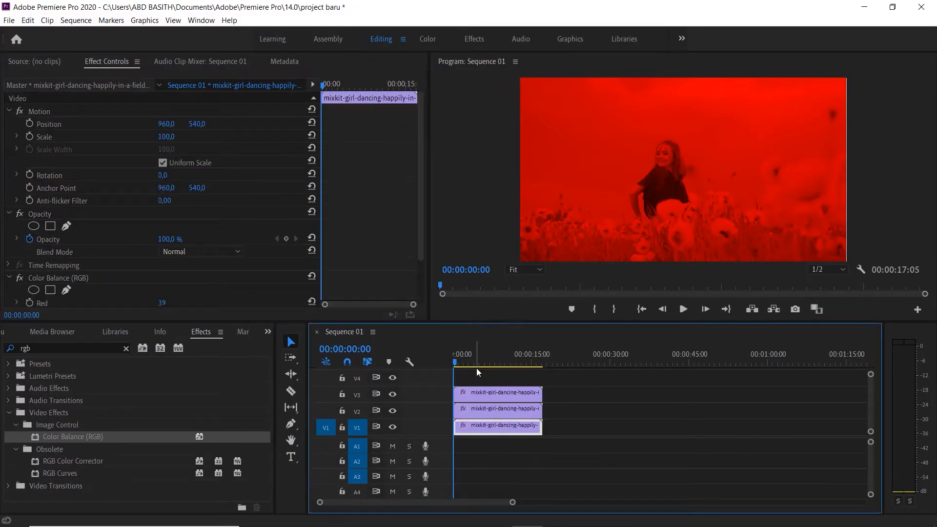
{"action": "scroll", "coordinate": [253, 212], "scroll_direction": "down", "scroll_amount": 2}
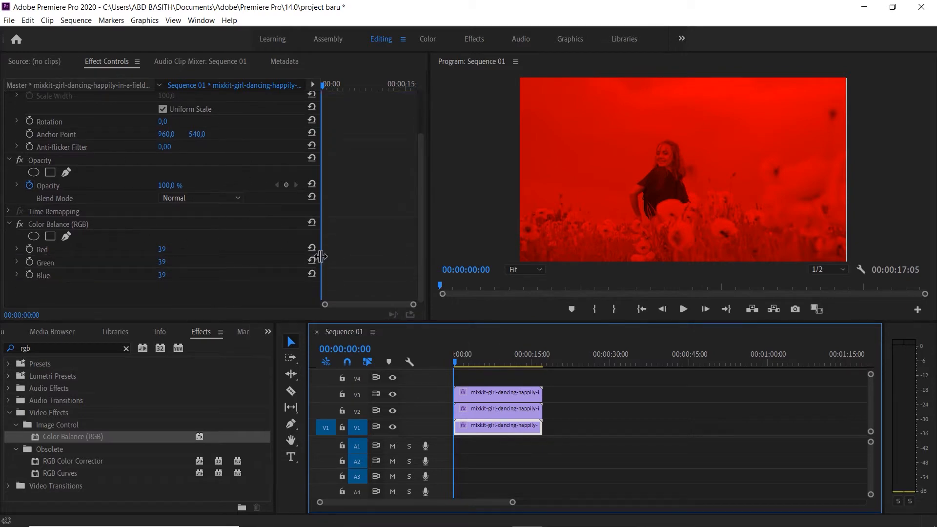
{"action": "left_click", "coordinate": [312, 222]}
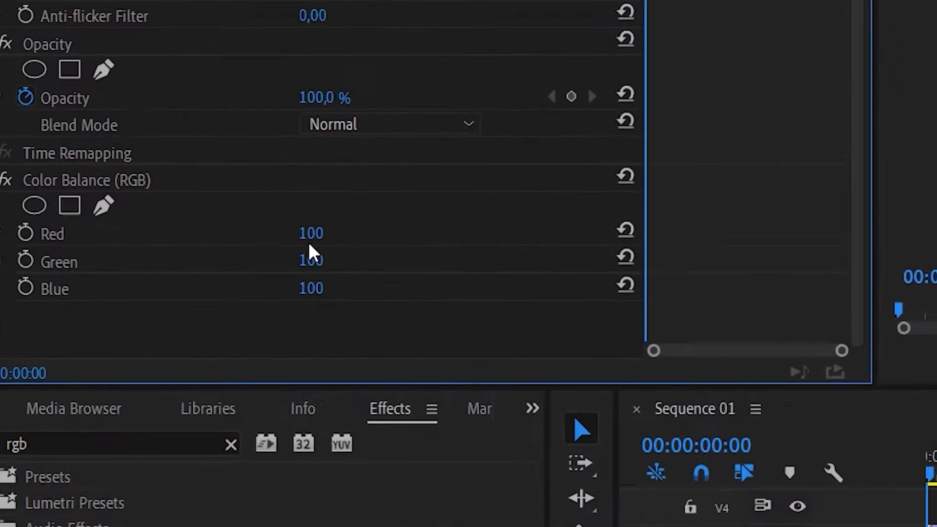
{"action": "left_click", "coordinate": [170, 249]}
{"action": "left_click", "coordinate": [172, 263]}
{"action": "left_click", "coordinate": [360, 226]}
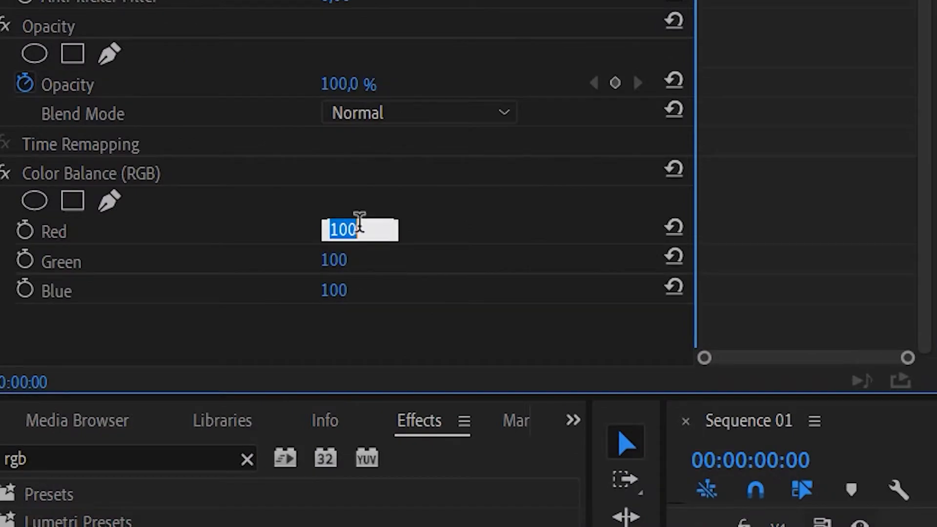
{"action": "type", "text": "0"}
{"action": "left_click", "coordinate": [345, 262]}
{"action": "type", "text": "0"}
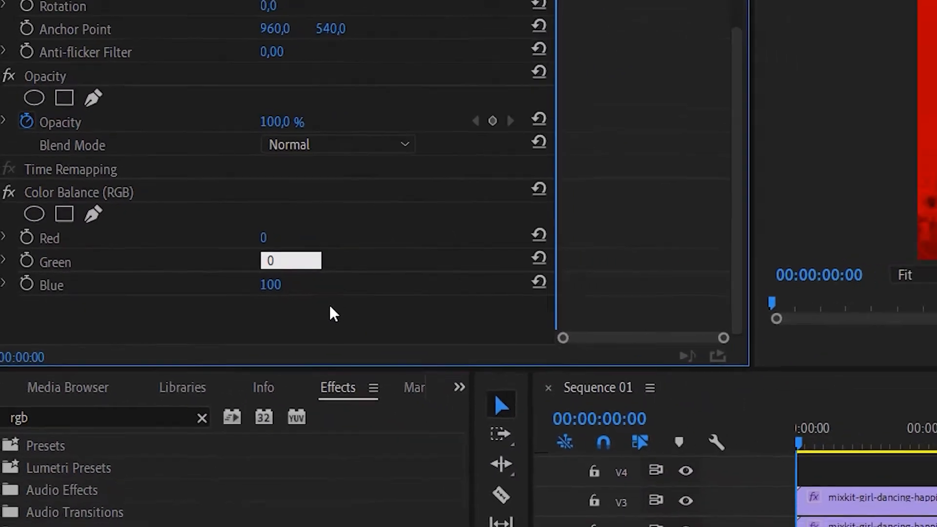
{"action": "left_click", "coordinate": [394, 314]}
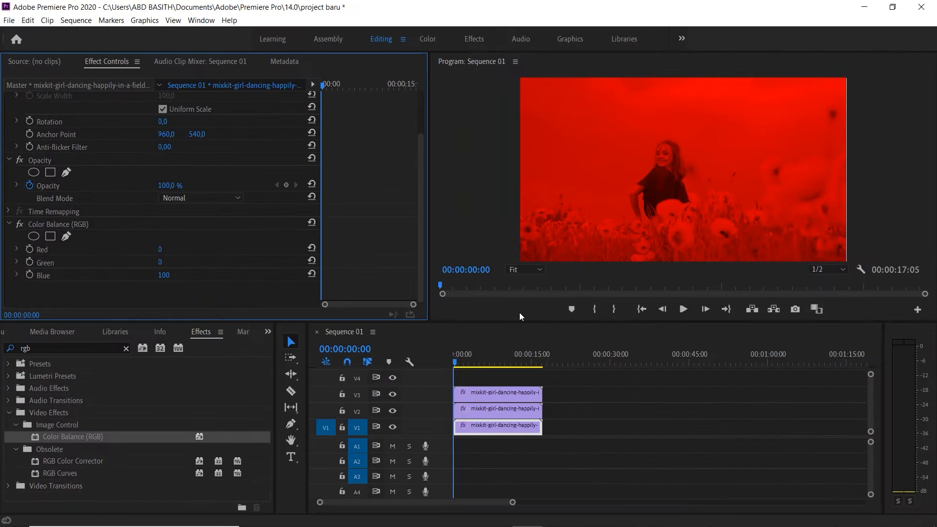
Set the opacity blend mode of the V3 clip to Screen.
{"action": "left_click", "coordinate": [493, 391]}
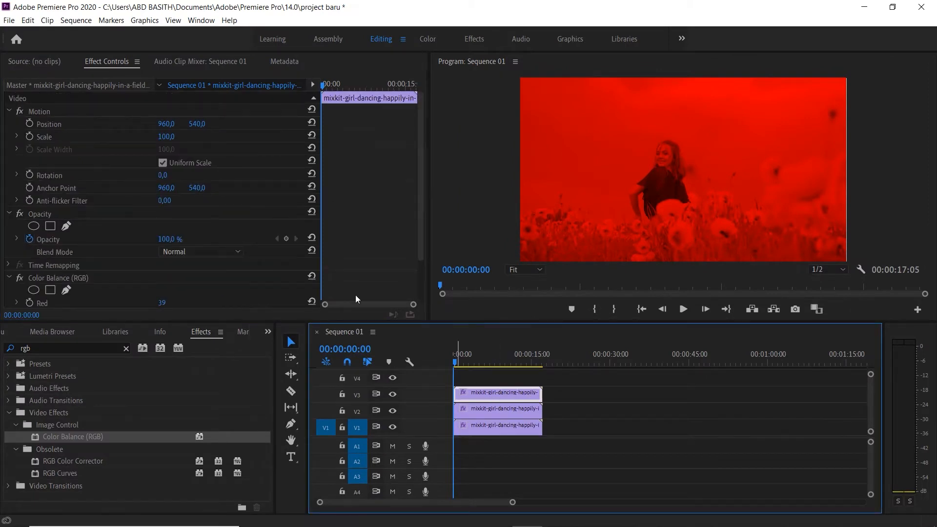
{"action": "scroll", "coordinate": [256, 219], "scroll_direction": "down", "scroll_amount": 2}
{"action": "scroll", "coordinate": [206, 172], "scroll_direction": "up", "scroll_amount": 2}
{"action": "scroll", "coordinate": [219, 235], "scroll_direction": "down", "scroll_amount": 1}
{"action": "left_click", "coordinate": [189, 226]}
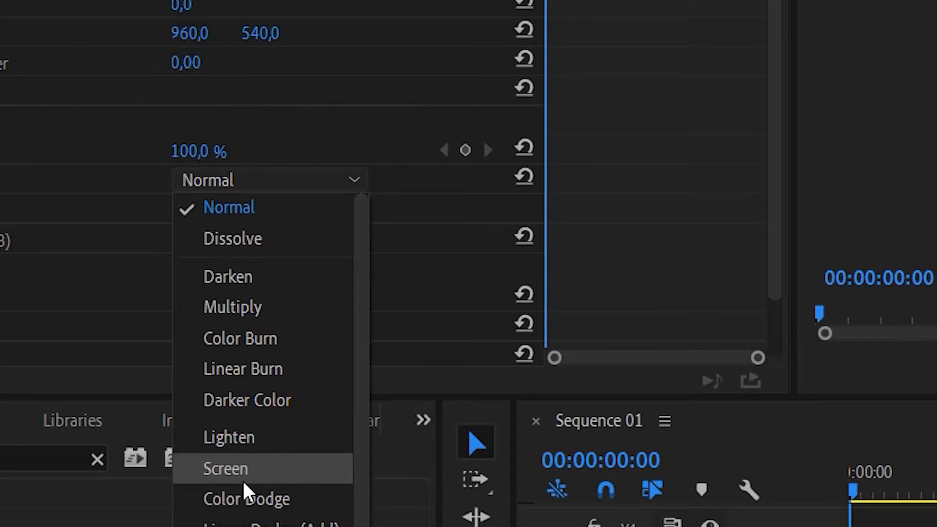
{"action": "left_click", "coordinate": [244, 481]}
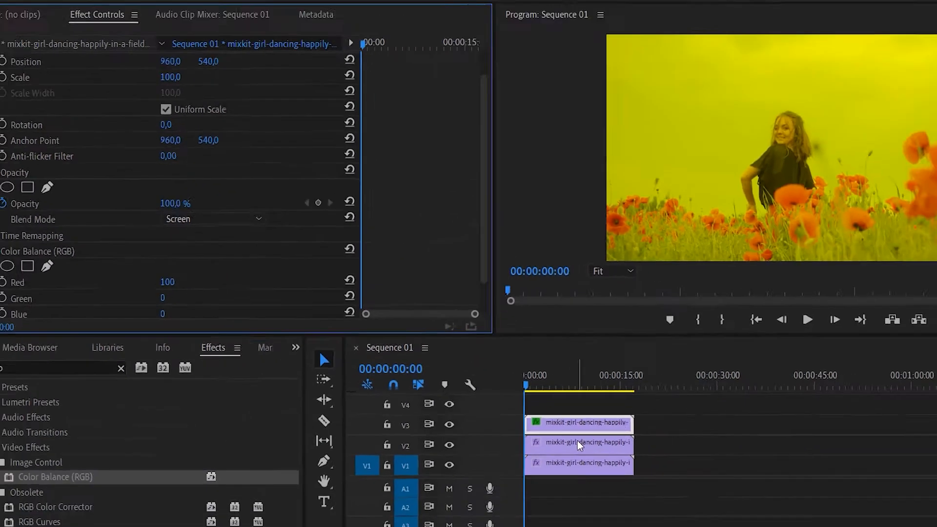
Set the opacity blend mode of the V2 clip to Screen.
{"action": "left_click", "coordinate": [497, 407]}
{"action": "scroll", "coordinate": [224, 190], "scroll_direction": "down", "scroll_amount": 2}
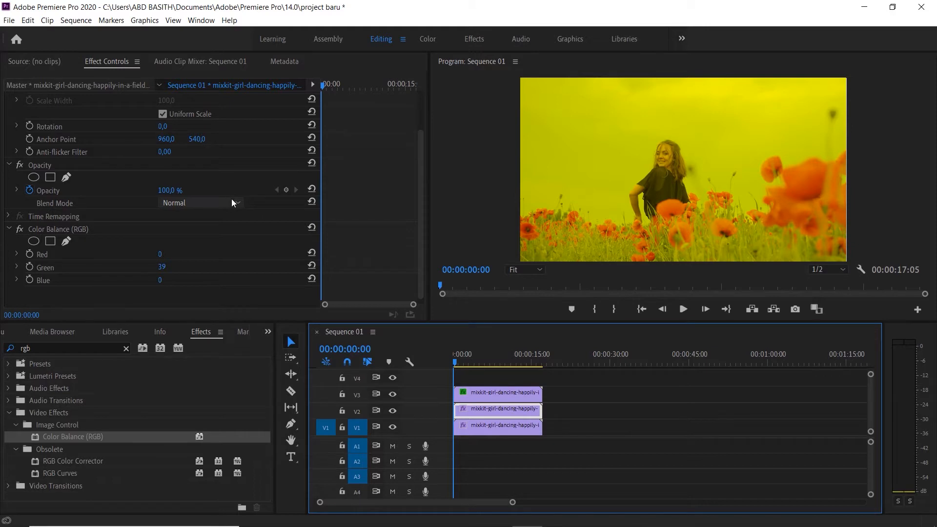
{"action": "left_click", "coordinate": [231, 202]}
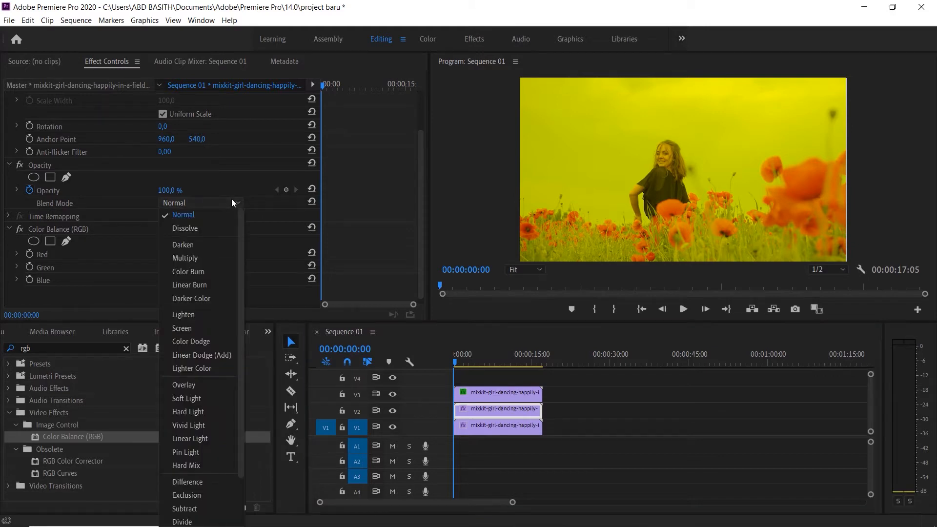
{"action": "left_click", "coordinate": [186, 327]}
Scale the V3 clip up to 103 to offset its red channel from the other layers.
{"action": "left_click", "coordinate": [518, 390]}
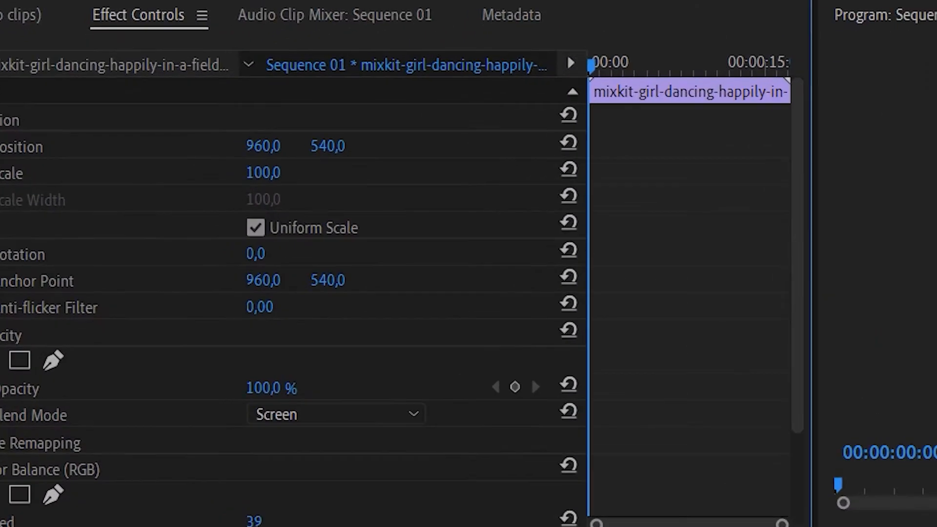
{"action": "left_click", "coordinate": [175, 134]}
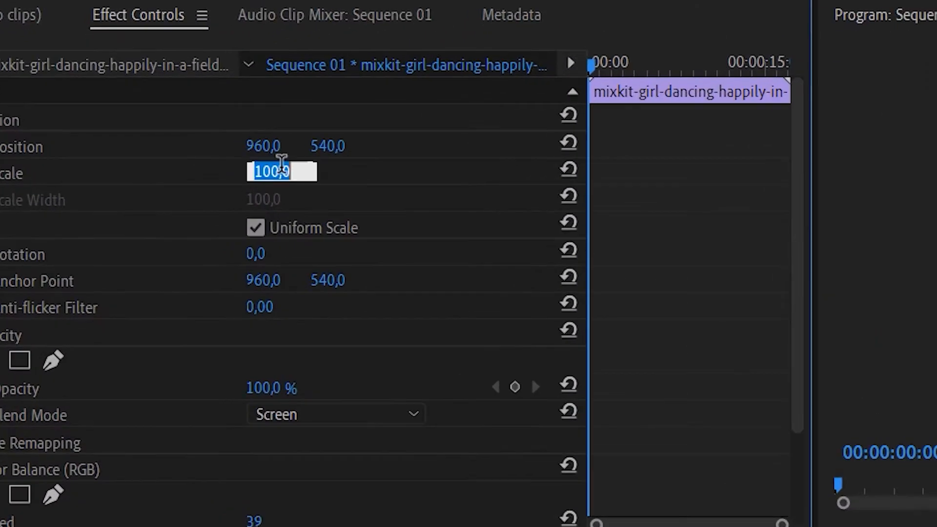
{"action": "key", "text": "Up"}
{"action": "key", "text": "Up"}
{"action": "left_click", "coordinate": [446, 209]}
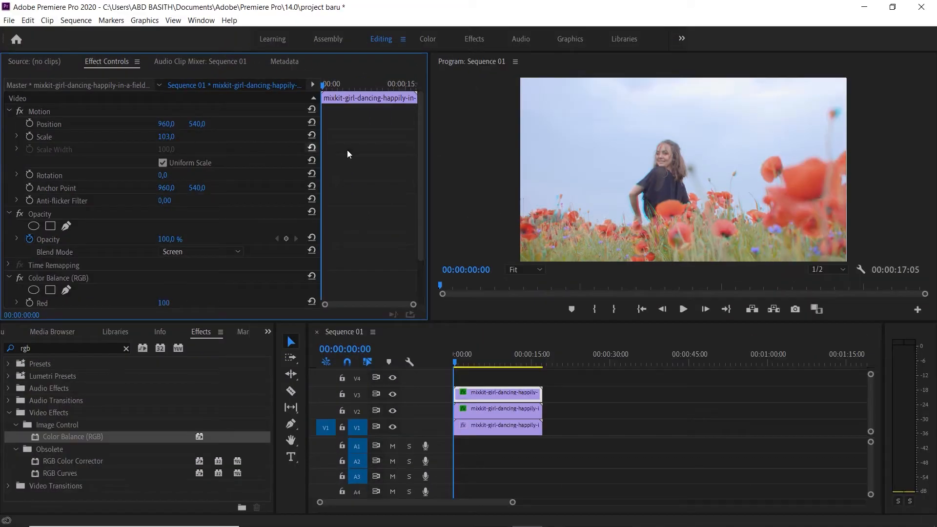
Play the first seconds of the sequence to check the RGB split, keeping the preview zoom at Fit.
{"action": "key", "text": "space"}
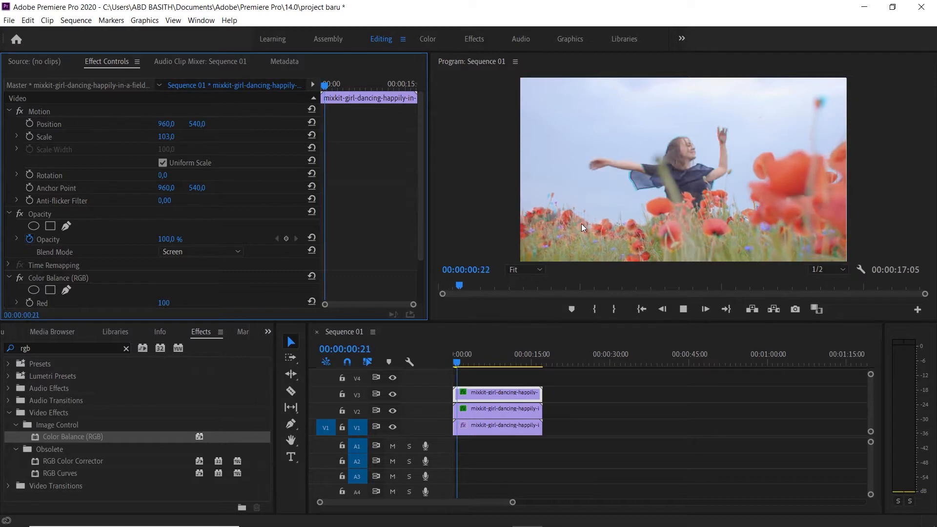
{"action": "key", "text": "space"}
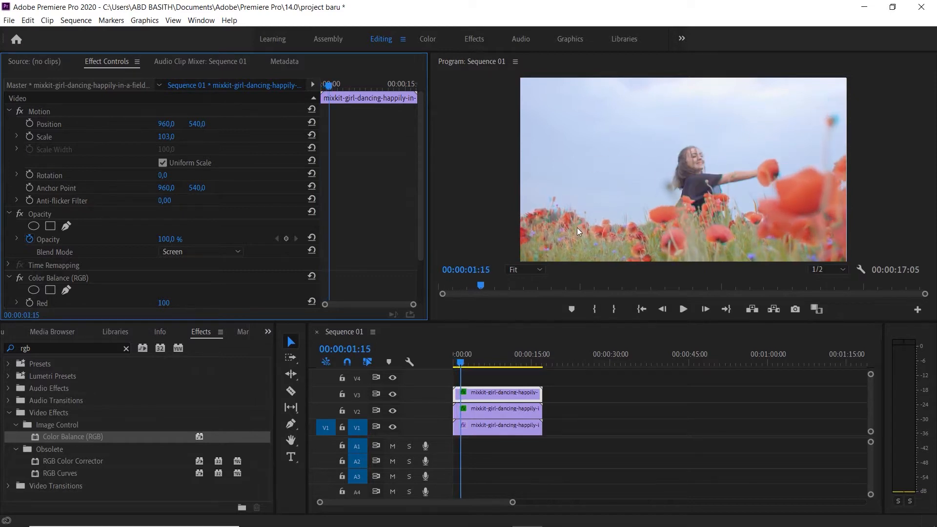
{"action": "left_click", "coordinate": [510, 269]}
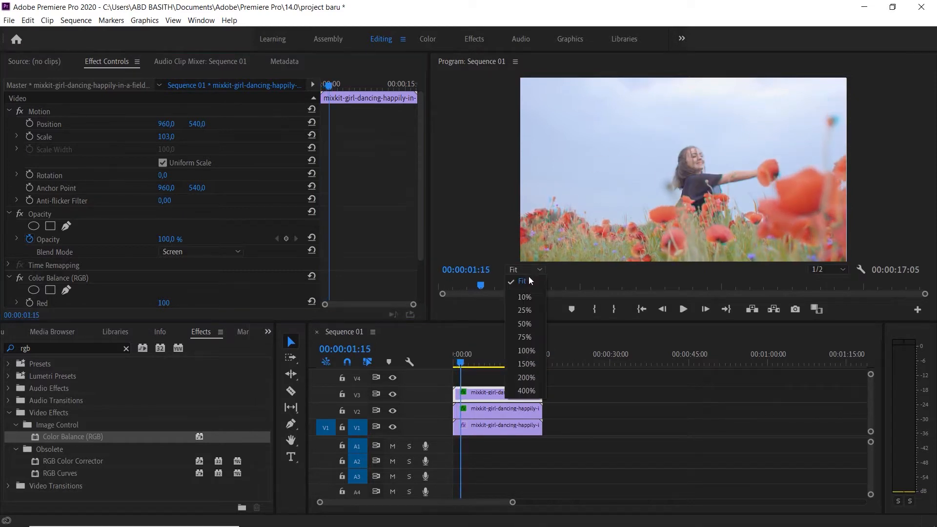
{"action": "left_click", "coordinate": [536, 324]}
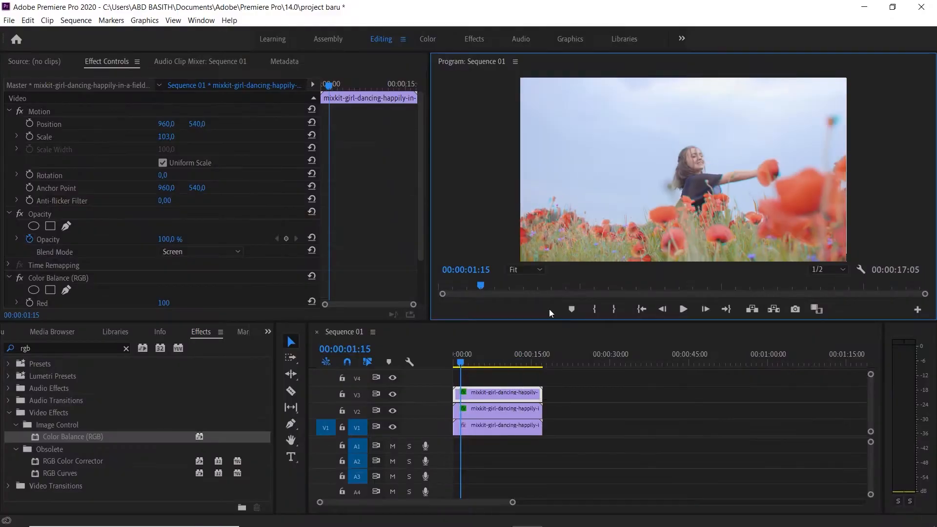
Create an adjustment layer with the default settings and place it on V4 across the full length of the clips.
{"action": "left_click", "coordinate": [268, 332]}
{"action": "left_click", "coordinate": [296, 347]}
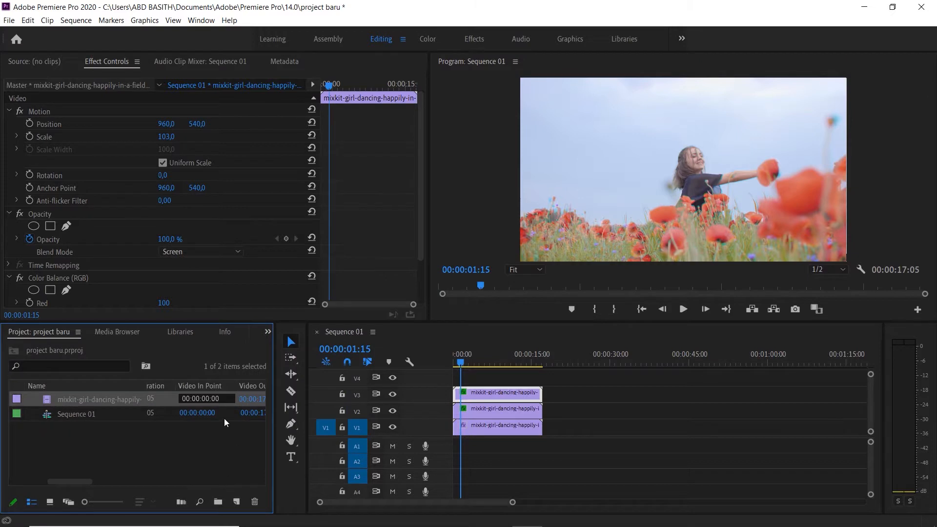
{"action": "left_click", "coordinate": [238, 503]}
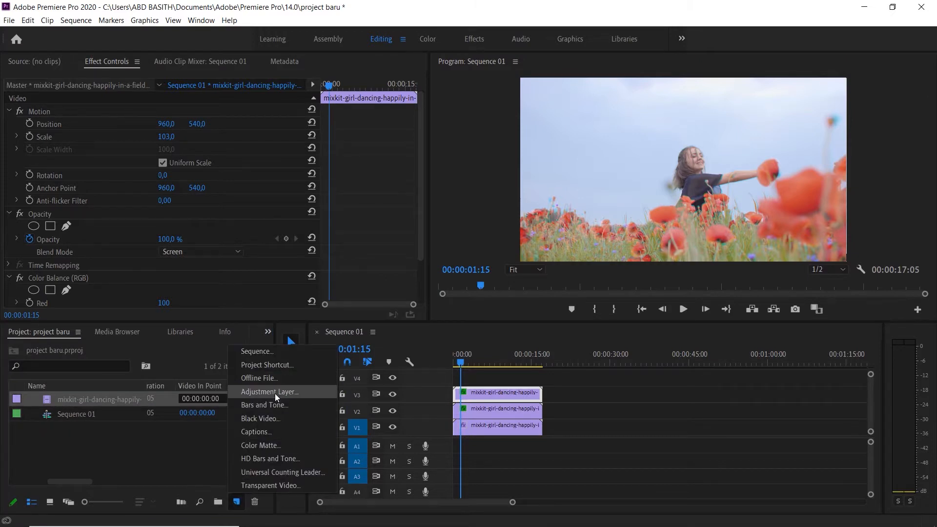
{"action": "left_click", "coordinate": [274, 392]}
{"action": "left_click", "coordinate": [471, 313]}
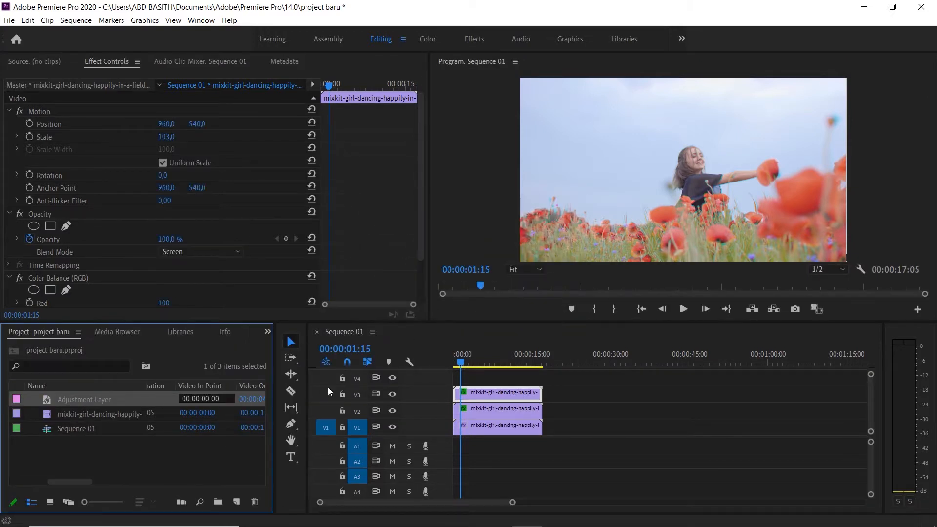
{"action": "left_click_drag", "start_coordinate": [62, 398], "coordinate": [542, 376]}
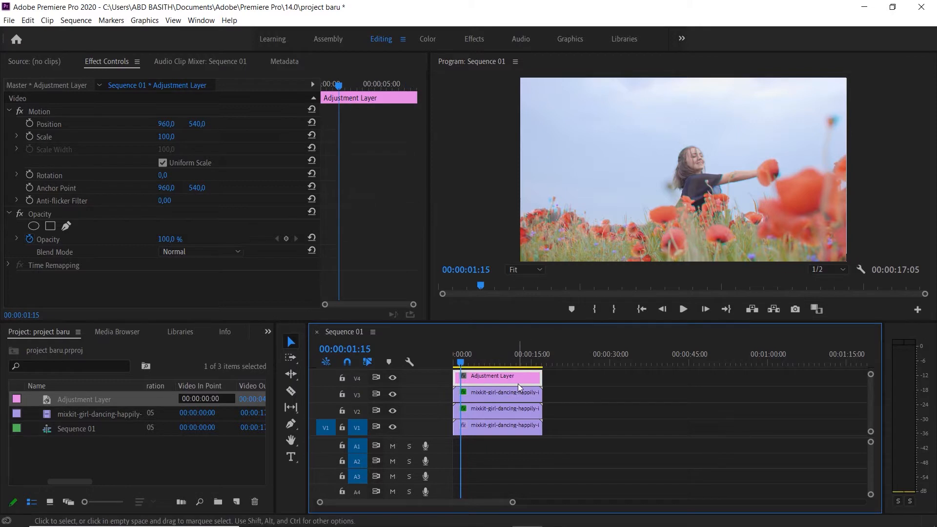
Search the effects for "warp" and apply Wave Warp to the adjustment layer on V4.
{"action": "left_click", "coordinate": [269, 335]}
{"action": "left_click", "coordinate": [292, 403]}
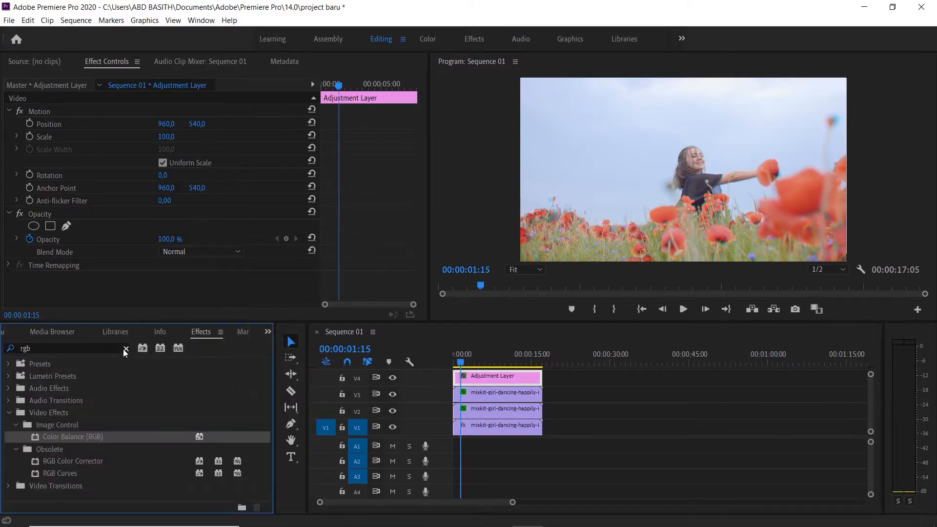
{"action": "left_click", "coordinate": [126, 349]}
{"action": "type", "text": "wa"}
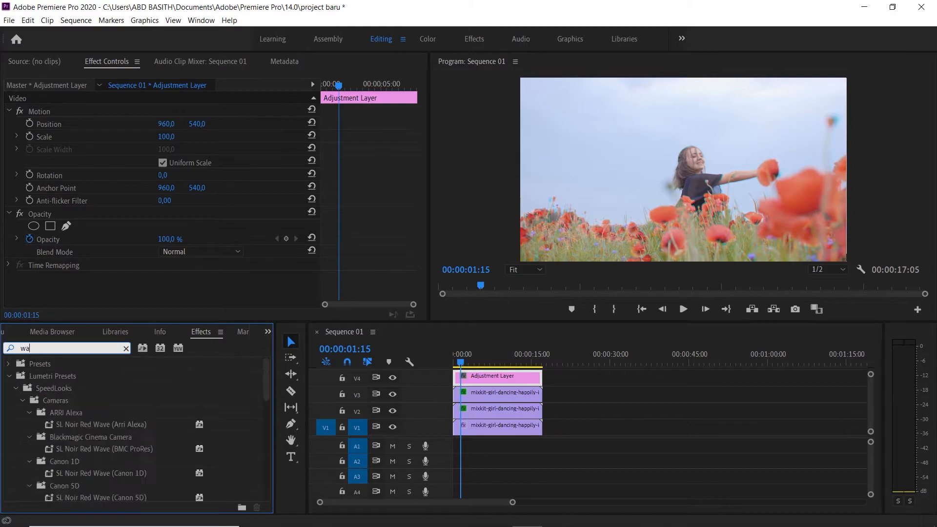
{"action": "type", "text": "rp"}
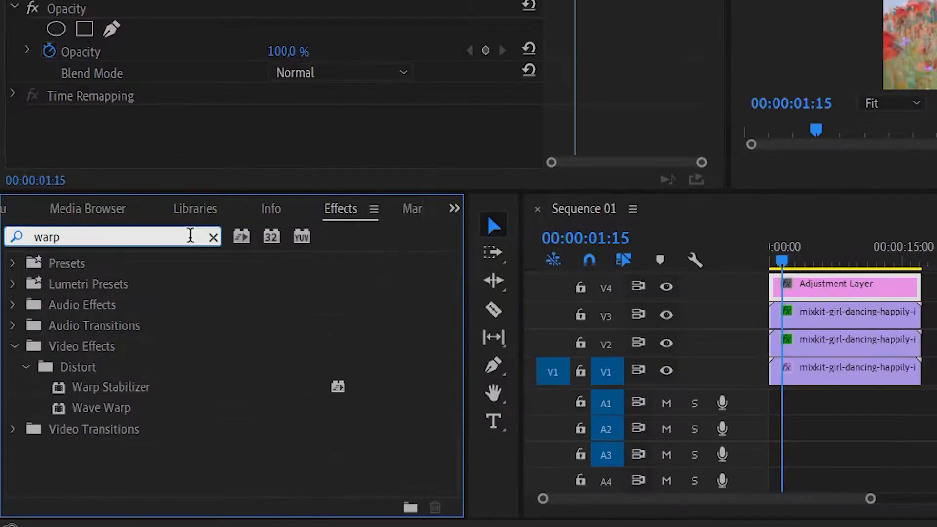
{"action": "left_click_drag", "start_coordinate": [75, 413], "coordinate": [850, 290]}
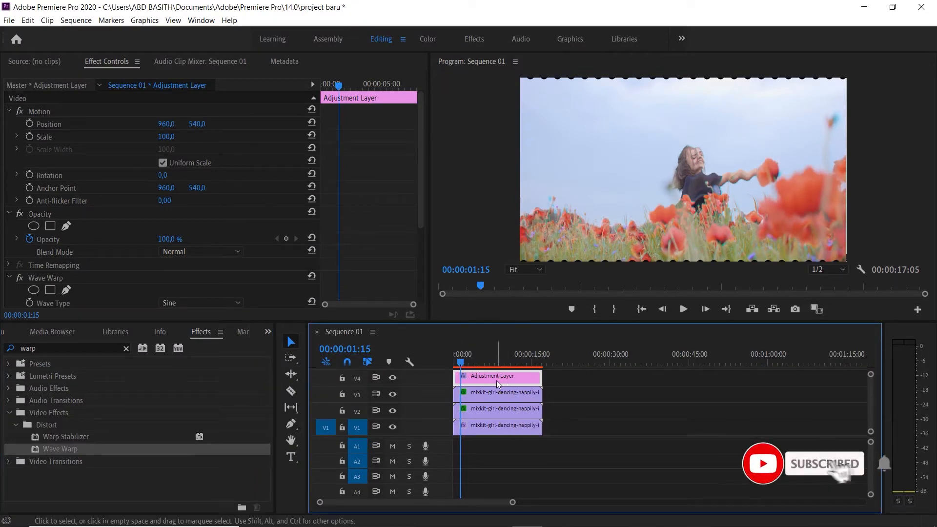
Set the adjustment layer's Wave Warp to wave type Square, wave width 600 and direction 0°.
{"action": "scroll", "coordinate": [178, 145], "scroll_direction": "down", "scroll_amount": 5}
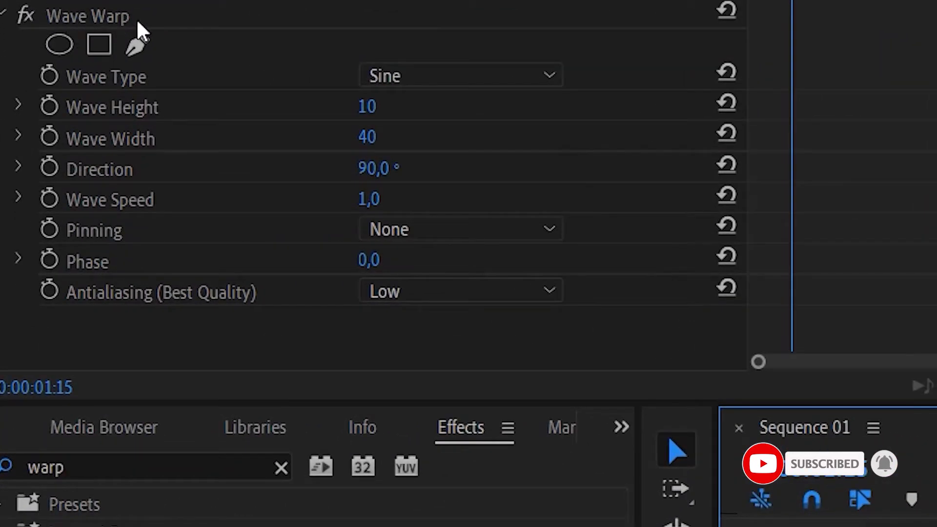
{"action": "left_click", "coordinate": [453, 77]}
{"action": "left_click", "coordinate": [434, 139]}
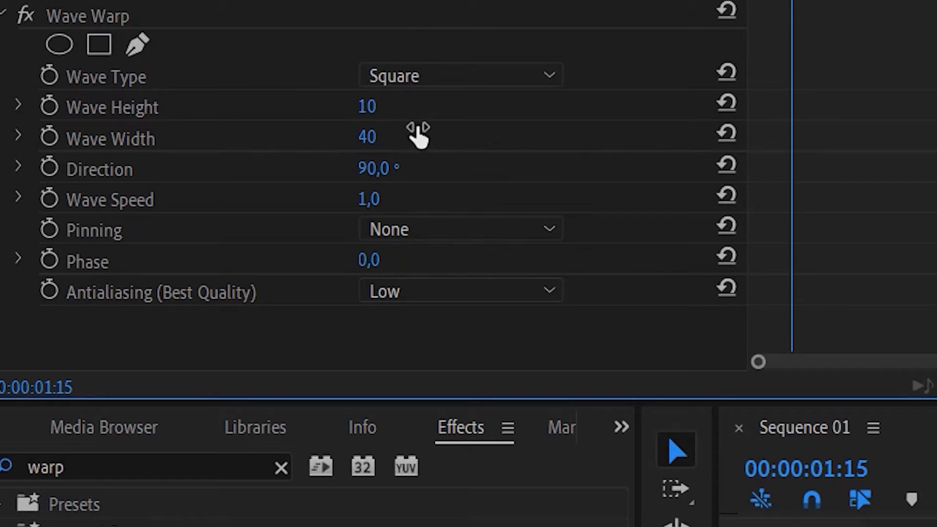
{"action": "left_click", "coordinate": [375, 139]}
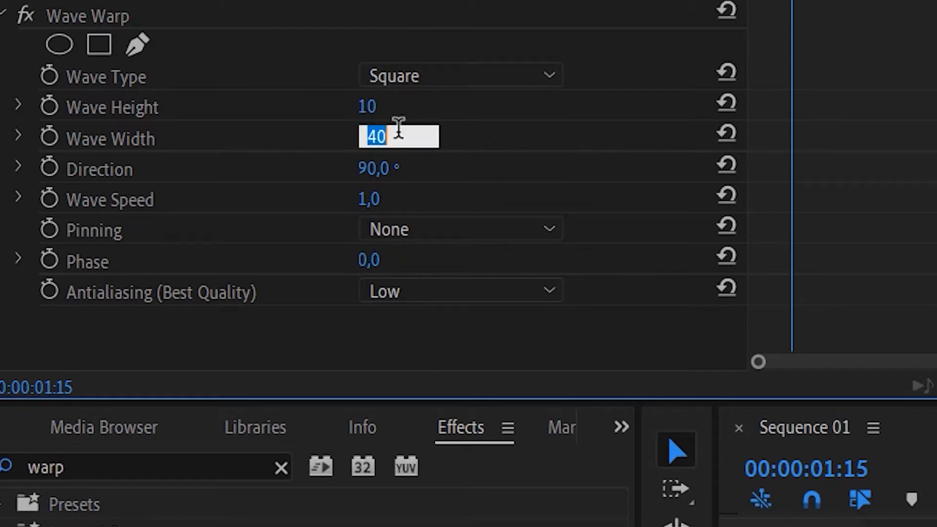
{"action": "type", "text": "600"}
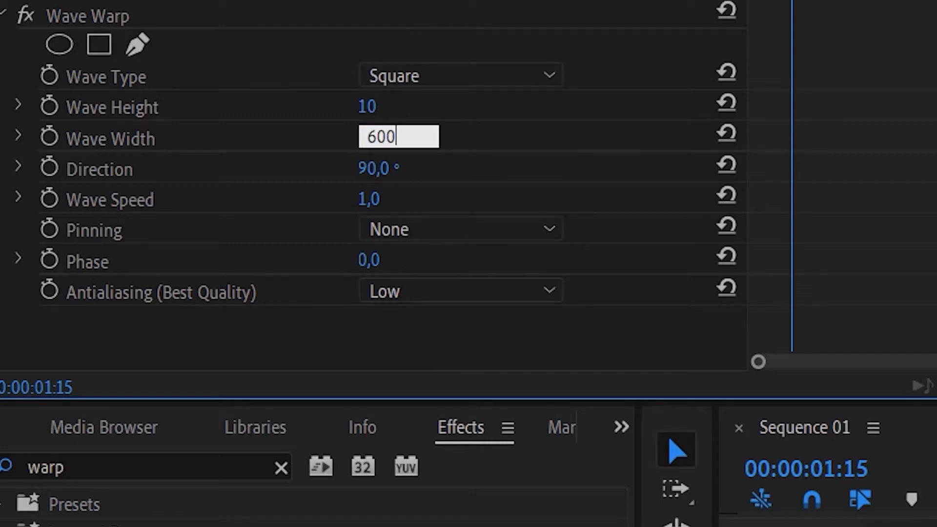
{"action": "left_click", "coordinate": [393, 166]}
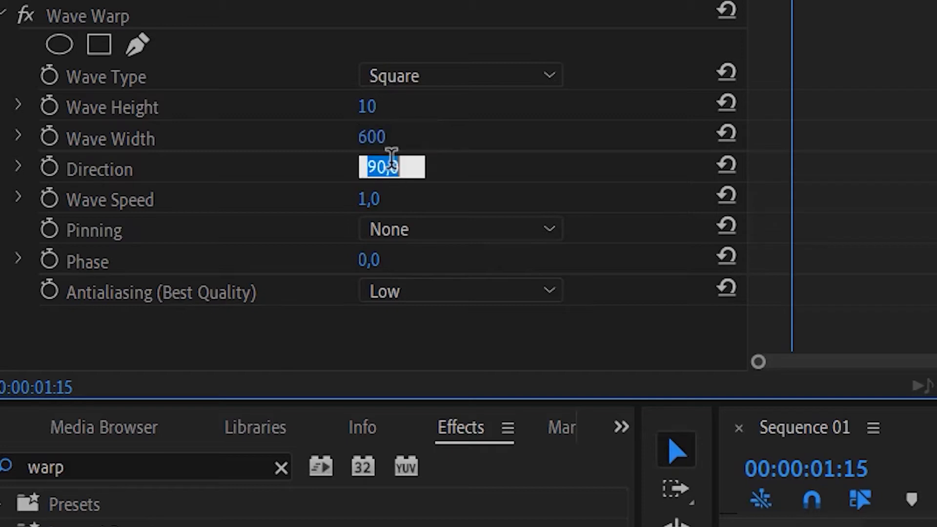
{"action": "type", "text": "0"}
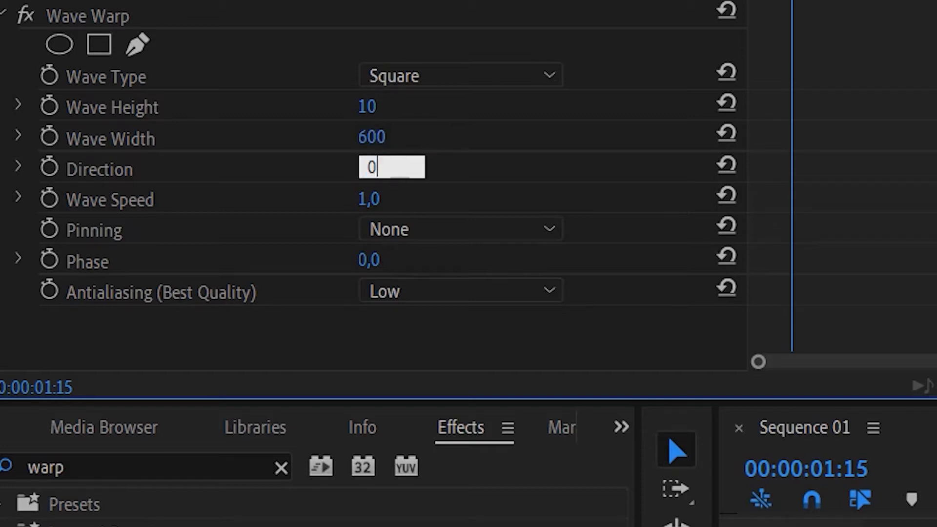
Set the Wave Warp's wave speed to 0,1 and its pinning to All Edges.
{"action": "left_click", "coordinate": [372, 201]}
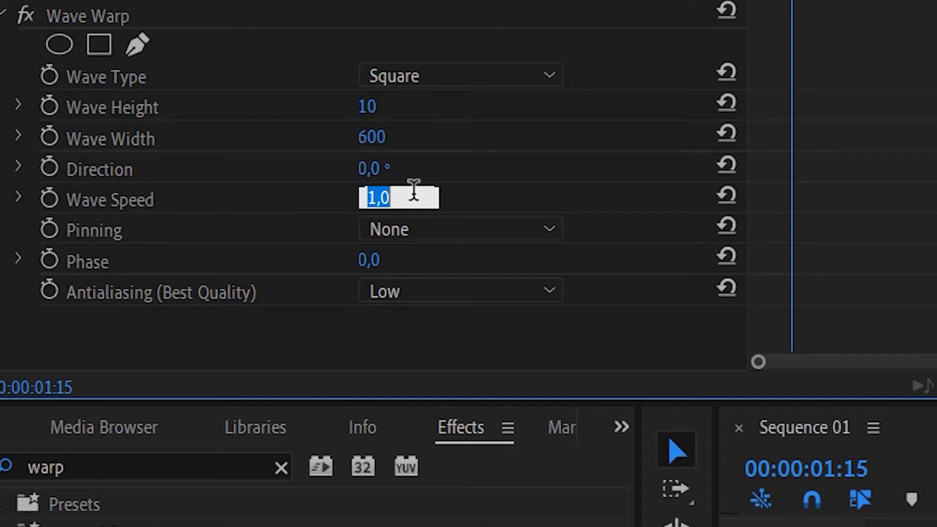
{"action": "left_click", "coordinate": [414, 191]}
{"action": "key", "text": "BackSpace"}
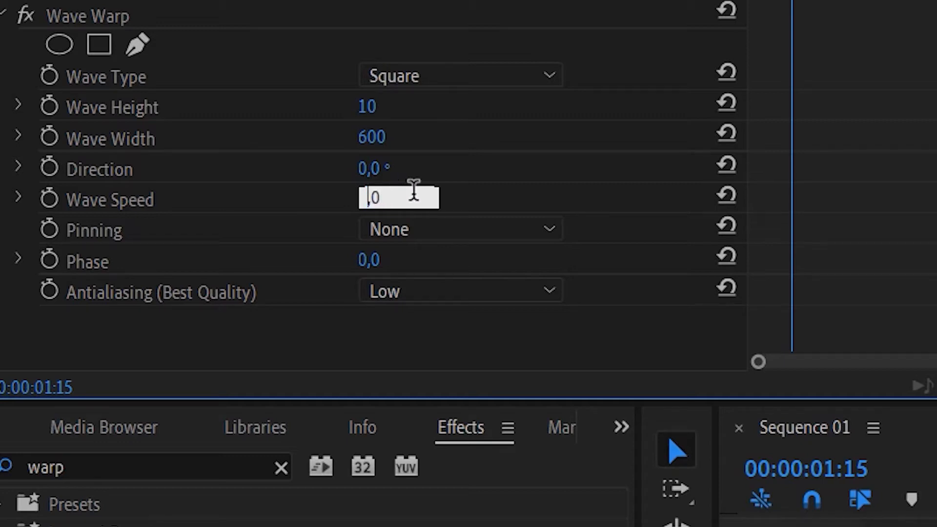
{"action": "type", "text": "0"}
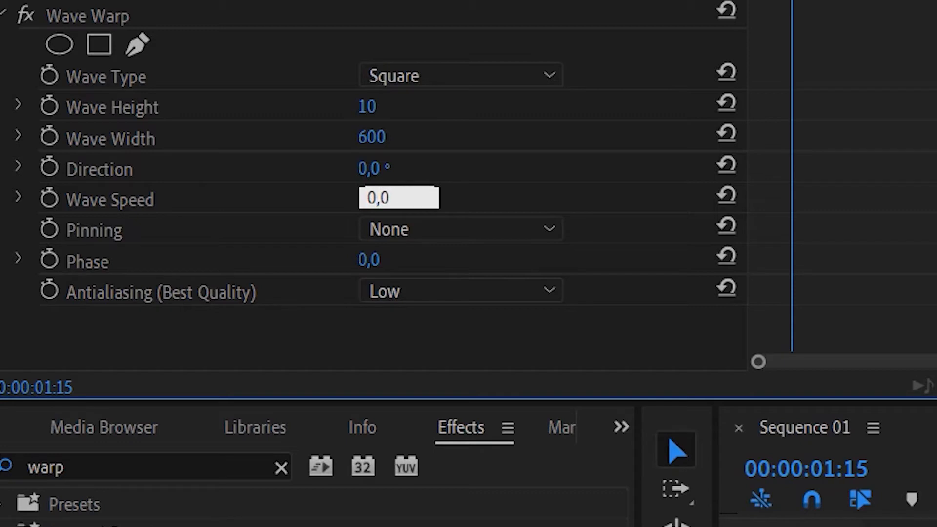
{"action": "key", "text": "BackSpace"}
{"action": "type", "text": "1"}
{"action": "left_click", "coordinate": [429, 241]}
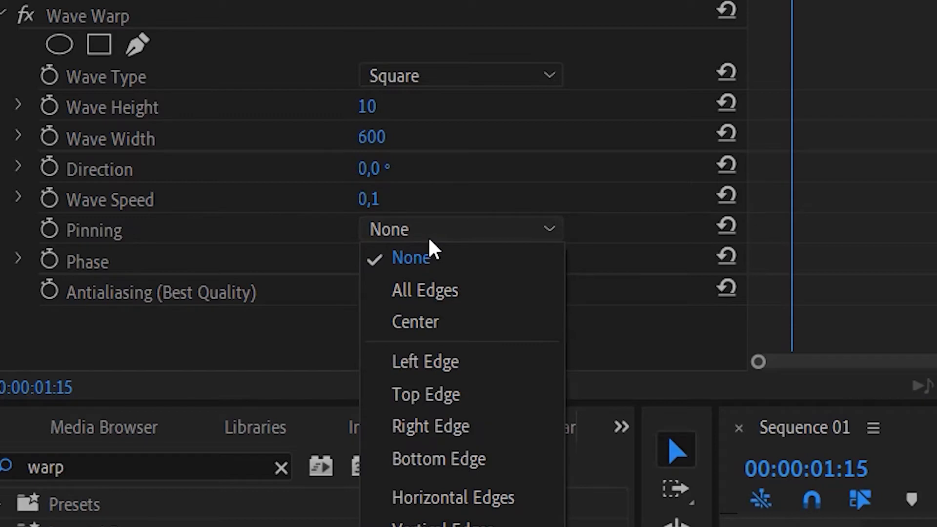
{"action": "left_click", "coordinate": [460, 299]}
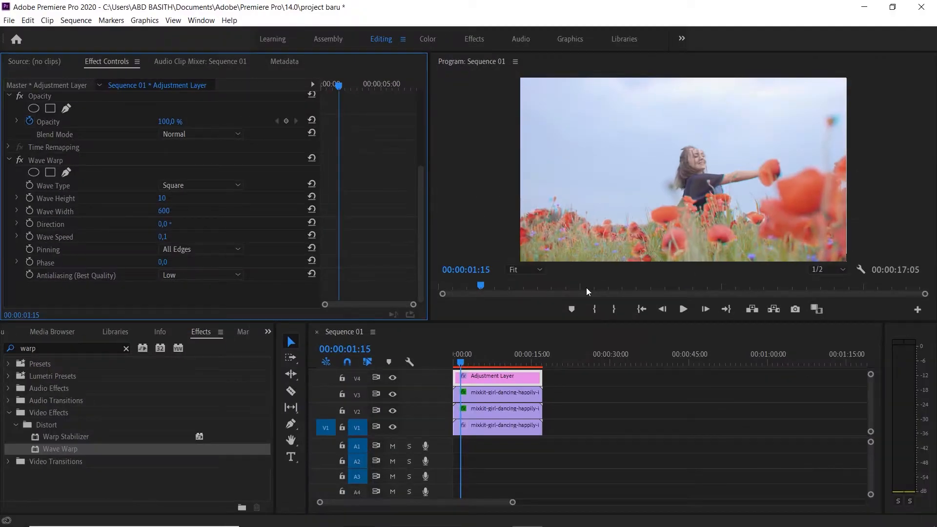
Play the sequence from its start to check the Wave Warp distortion.
{"action": "left_click_drag", "start_coordinate": [462, 362], "coordinate": [454, 362]}
{"action": "key", "text": "space"}
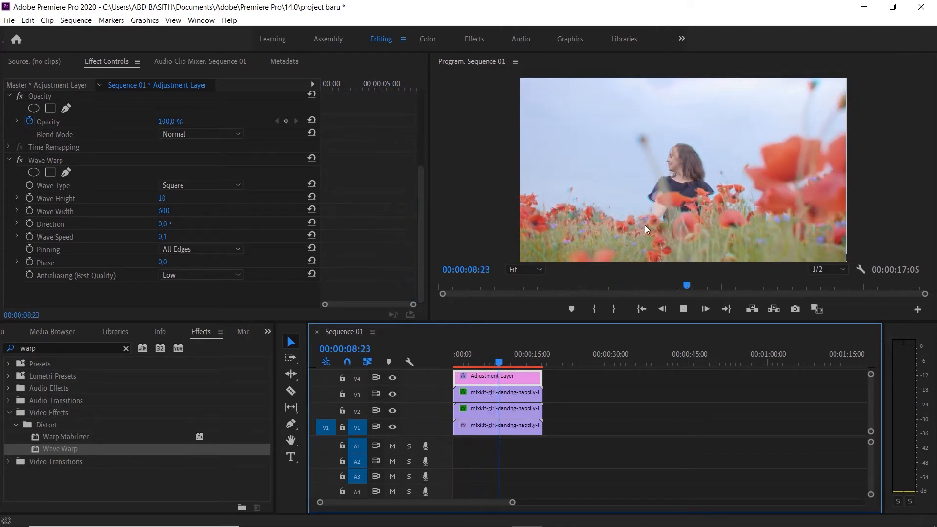
{"action": "key", "text": "space"}
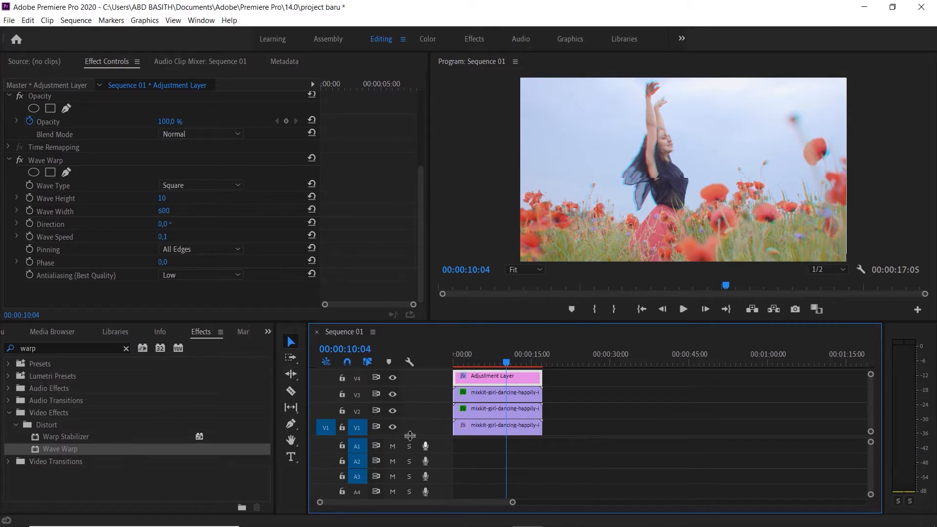
Import the Blank VHS Tape with Play Overlay video from the "VHS dan 8mm look" folder into the project.
{"action": "left_click", "coordinate": [267, 331]}
{"action": "left_click", "coordinate": [305, 346]}
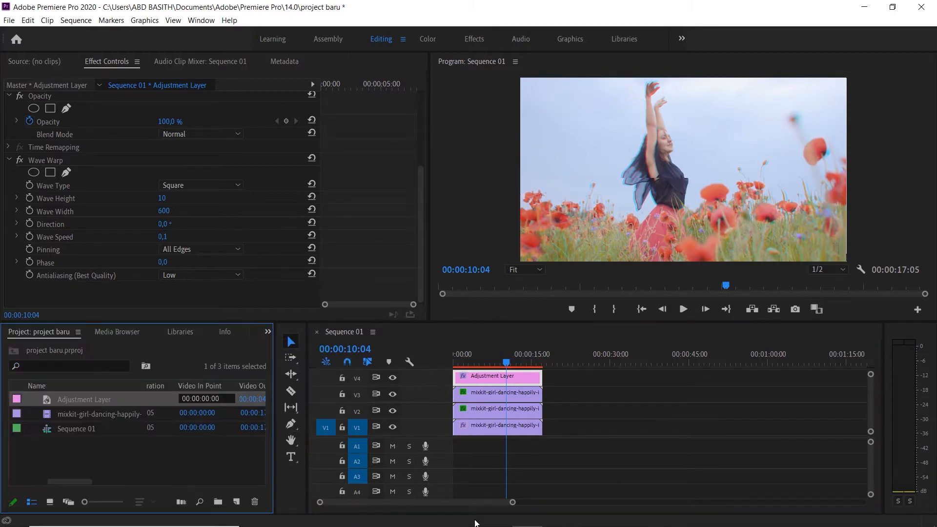
{"action": "left_click", "coordinate": [315, 515]}
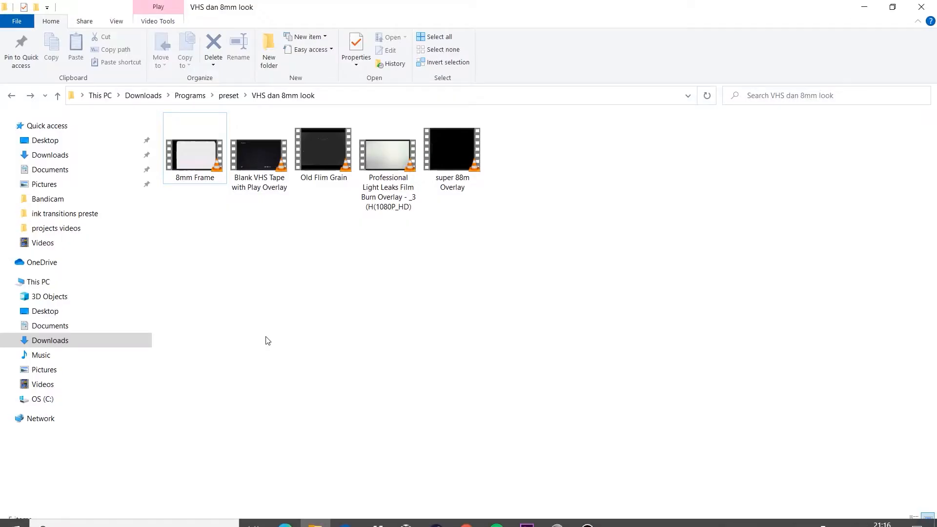
{"action": "left_click_drag", "start_coordinate": [262, 156], "coordinate": [404, 488]}
{"action": "left_click_drag", "start_coordinate": [300, 481], "coordinate": [182, 462]}
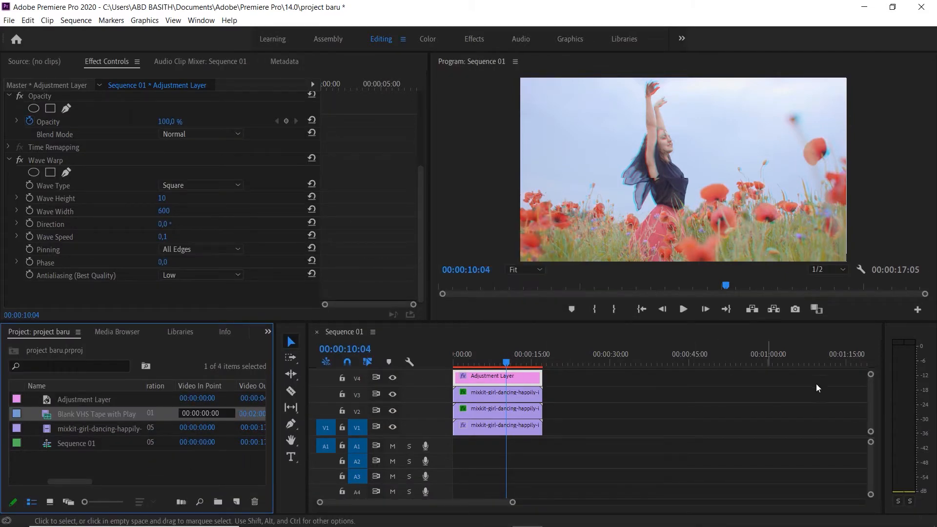
Place the VHS overlay on V5 at the sequence start and trim its end to match the clips below.
{"action": "left_click_drag", "start_coordinate": [872, 375], "coordinate": [871, 365]}
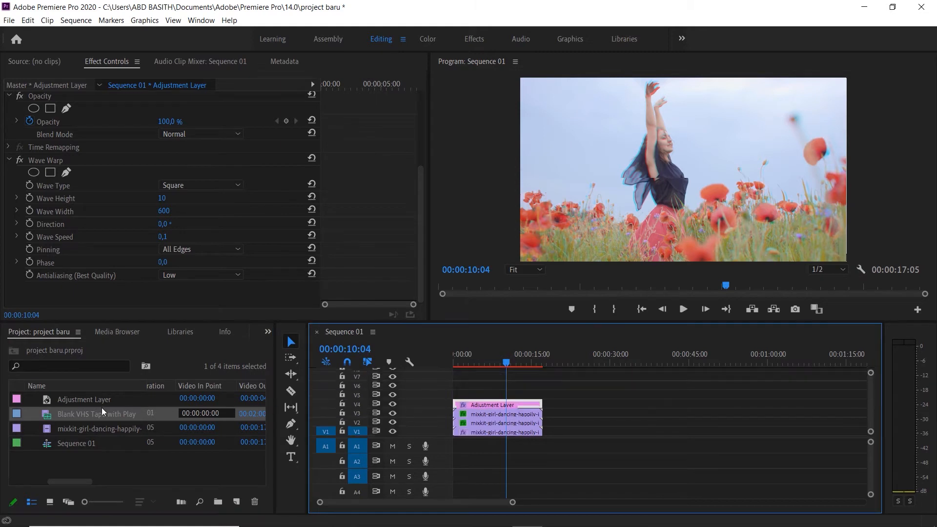
{"action": "left_click_drag", "start_coordinate": [101, 410], "coordinate": [469, 396]}
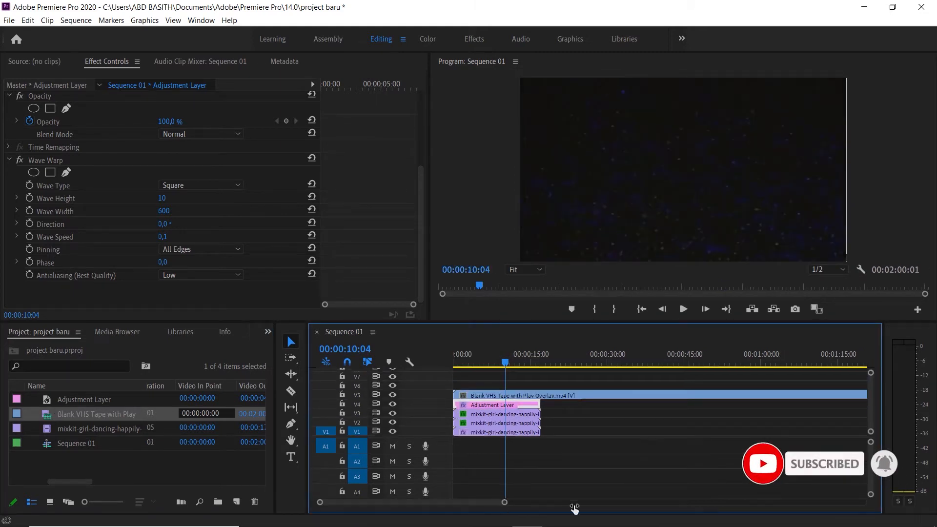
{"action": "left_click_drag", "start_coordinate": [575, 509], "coordinate": [685, 508]}
{"action": "left_click_drag", "start_coordinate": [610, 395], "coordinate": [474, 393]}
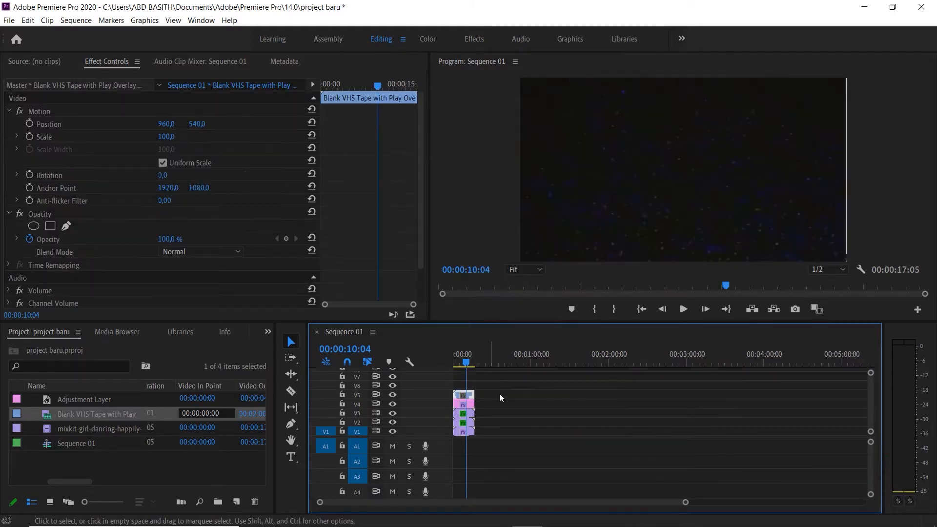
Set the scale of the VHS overlay clip on V5 to 50.
{"action": "left_click", "coordinate": [166, 137]}
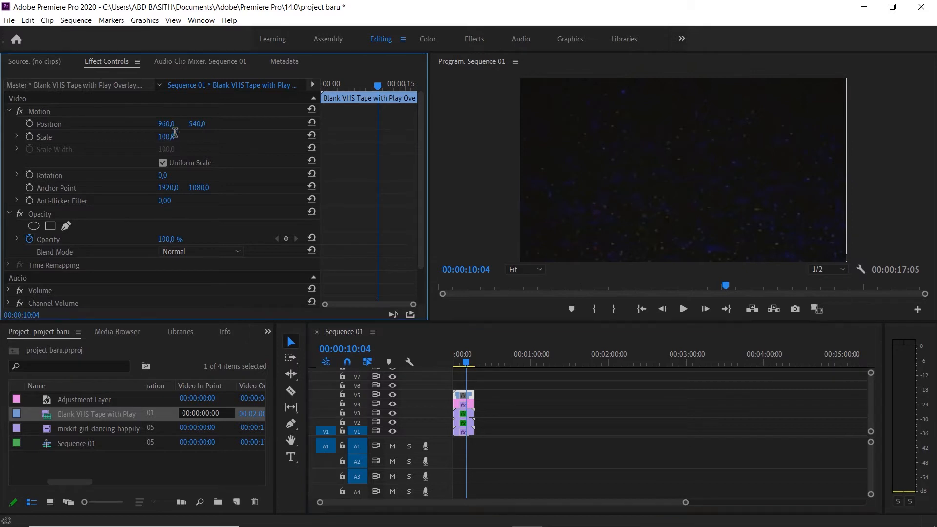
{"action": "type", "text": "30"}
{"action": "key", "text": "Return"}
{"action": "key", "text": "shift+Up"}
{"action": "key", "text": "shift+Up"}
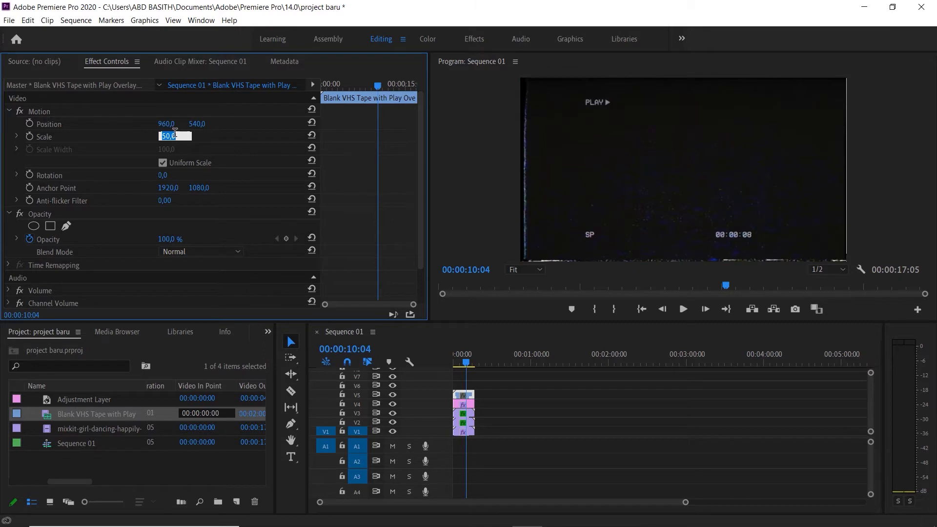
{"action": "left_click", "coordinate": [241, 140]}
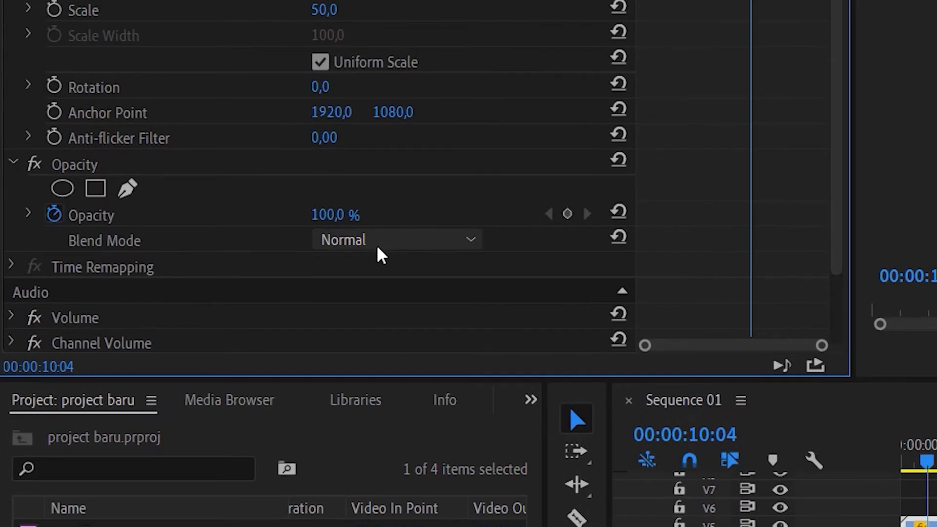
Set the VHS overlay's blend mode to Screen and play the sequence from its start to check the blend.
{"action": "left_click", "coordinate": [192, 253]}
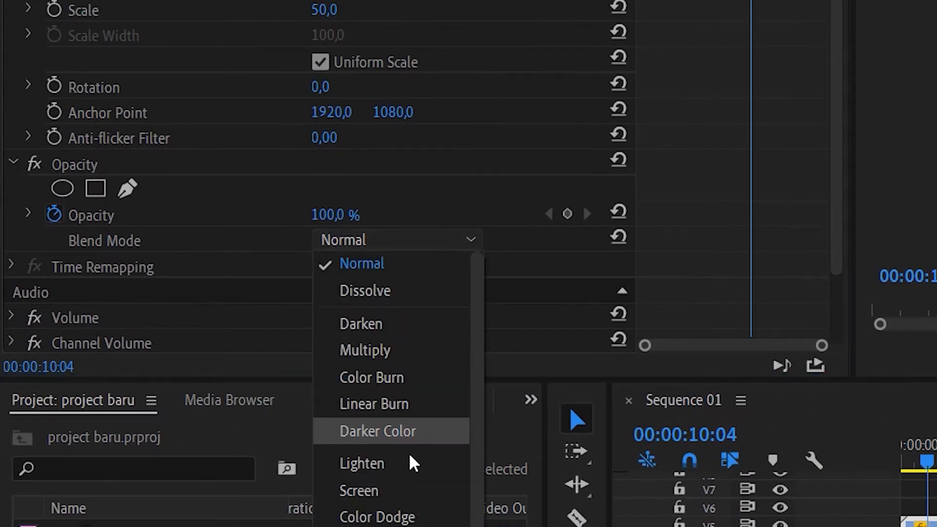
{"action": "left_click", "coordinate": [385, 491]}
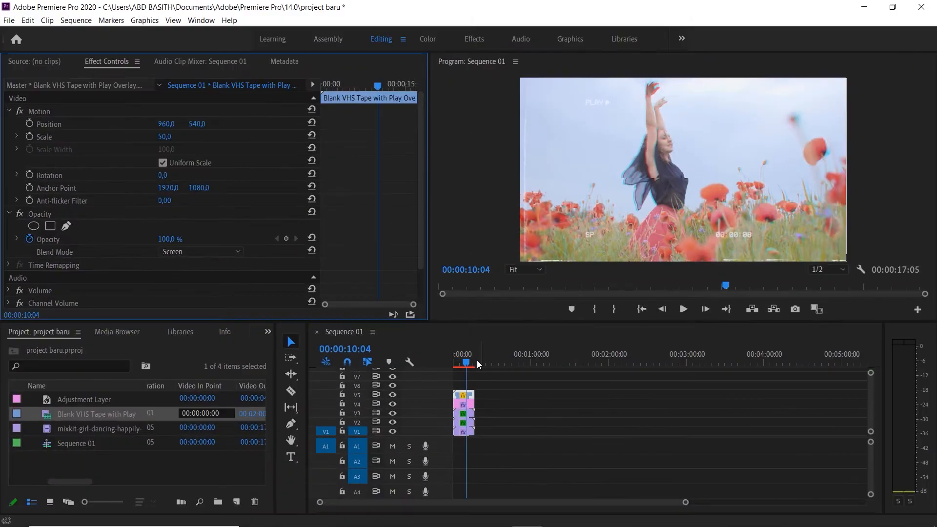
{"action": "left_click_drag", "start_coordinate": [931, 463], "coordinate": [842, 465]}
{"action": "key", "text": "space"}
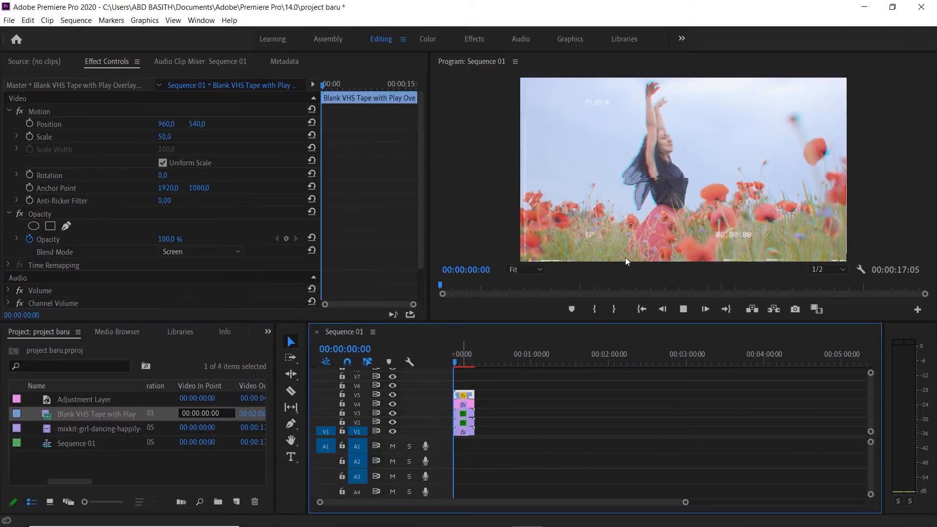
{"action": "key", "text": "space"}
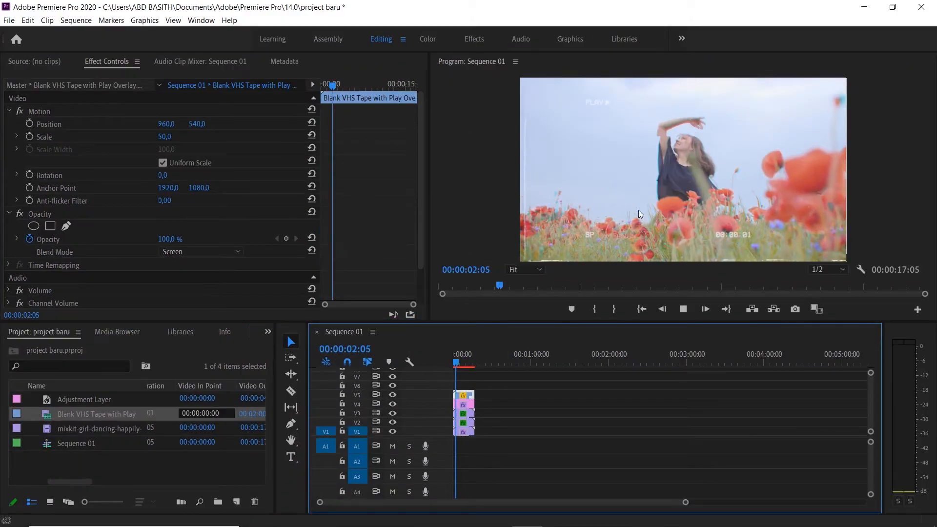
{"action": "key", "text": "space"}
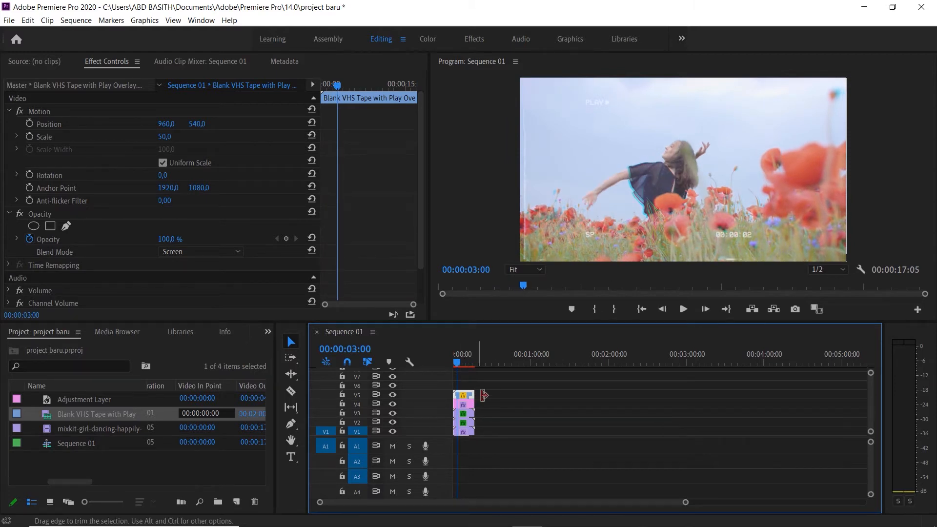
Find the Noise video effect and apply it to the adjustment layer on V4.
{"action": "left_click", "coordinate": [468, 409]}
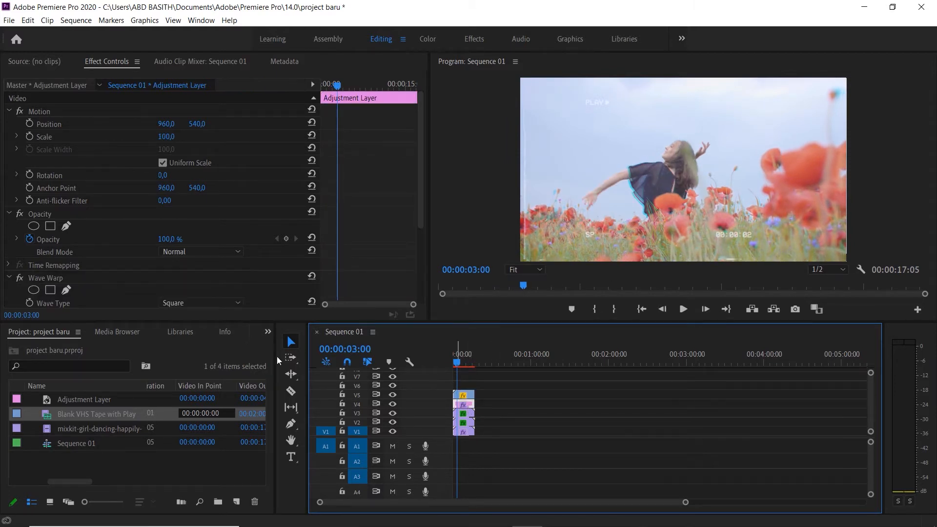
{"action": "left_click", "coordinate": [269, 332]}
{"action": "left_click", "coordinate": [276, 401]}
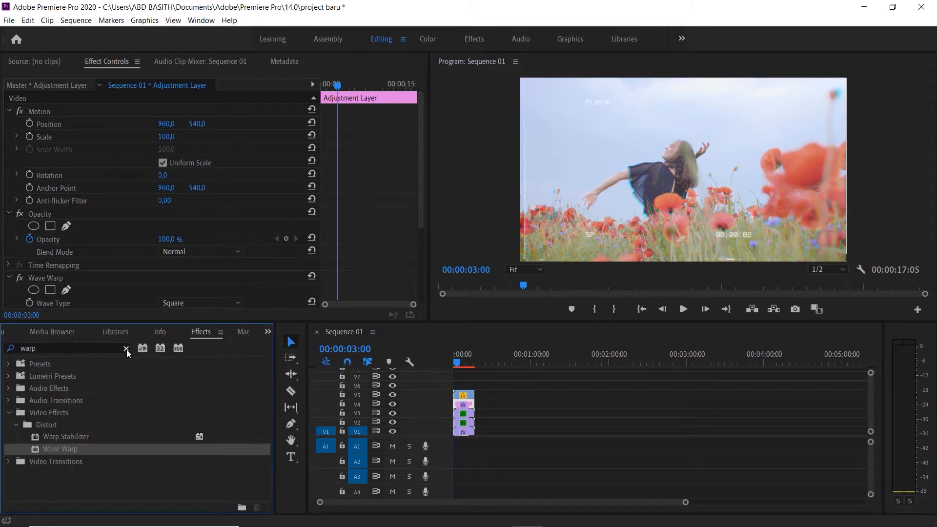
{"action": "left_click", "coordinate": [126, 348]}
{"action": "type", "text": "nois"}
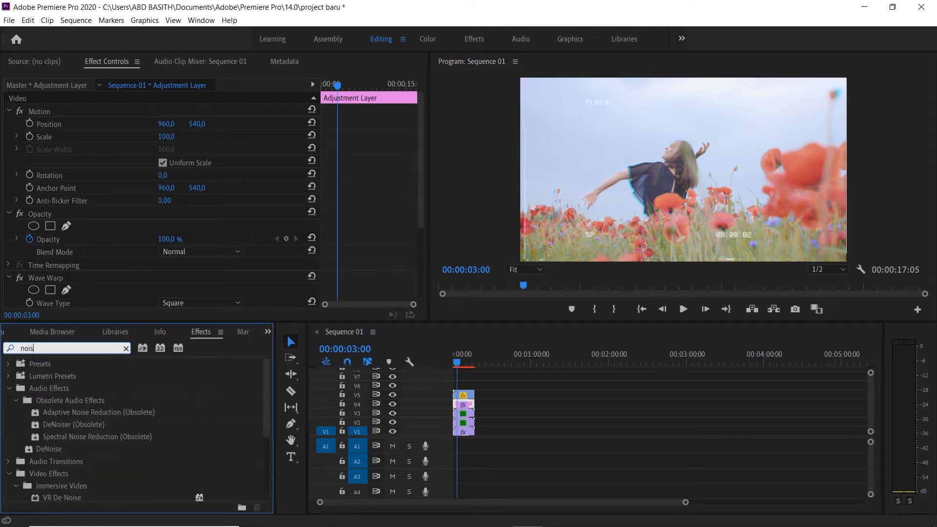
{"action": "scroll", "coordinate": [120, 387], "scroll_direction": "down", "scroll_amount": 3}
{"action": "left_click_drag", "start_coordinate": [46, 450], "coordinate": [468, 405]}
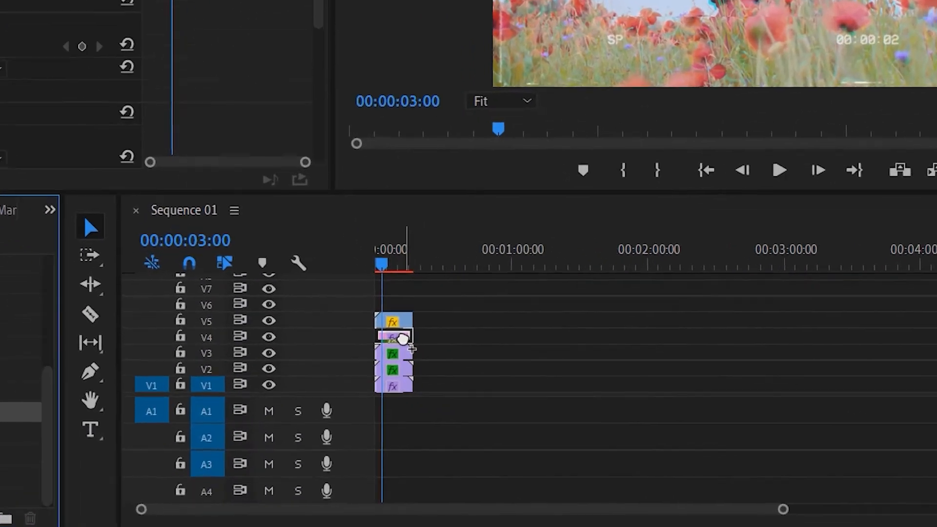
{"action": "left_click_drag", "start_coordinate": [403, 339], "coordinate": [403, 338]}
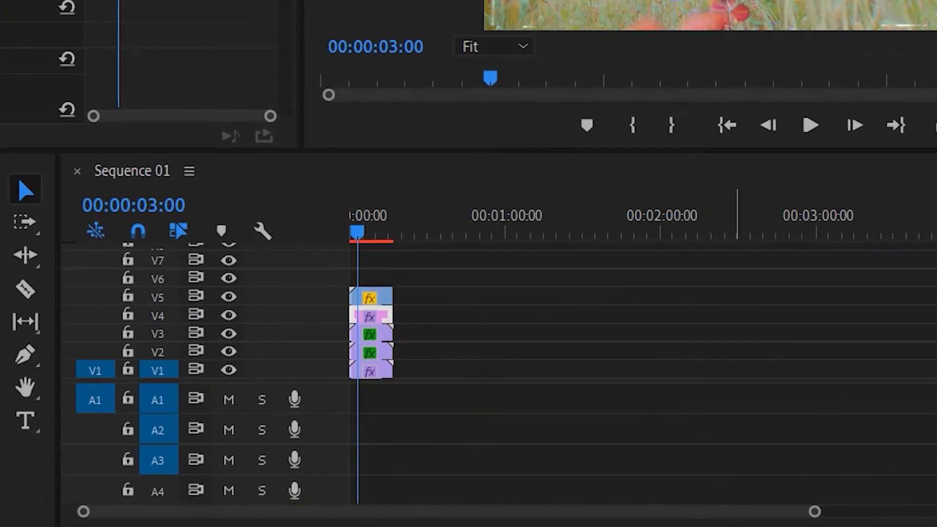
Set the Noise effect's amount to 15% on the V4 adjustment layer and play the result briefly.
{"action": "left_click_drag", "start_coordinate": [782, 509], "coordinate": [475, 508]}
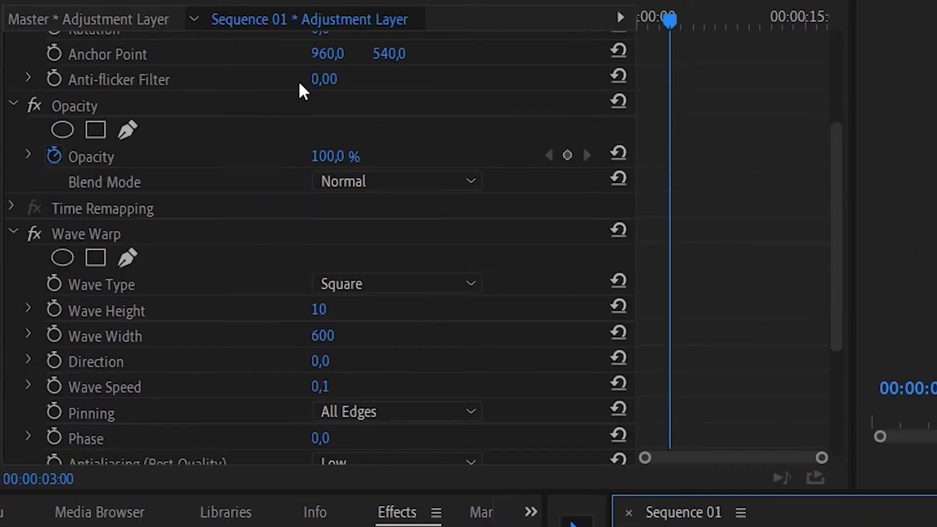
{"action": "scroll", "coordinate": [300, 95], "scroll_direction": "down", "scroll_amount": 4}
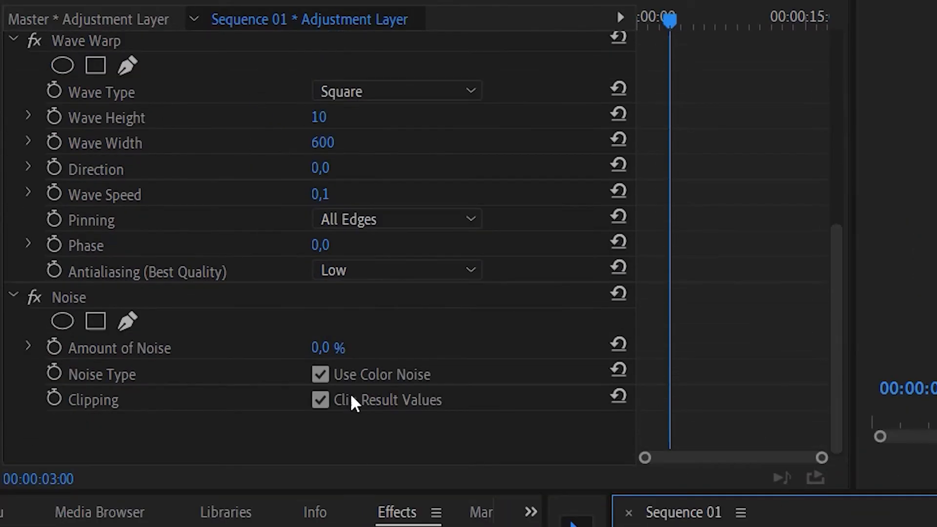
{"action": "left_click", "coordinate": [336, 349]}
{"action": "type", "text": "15"}
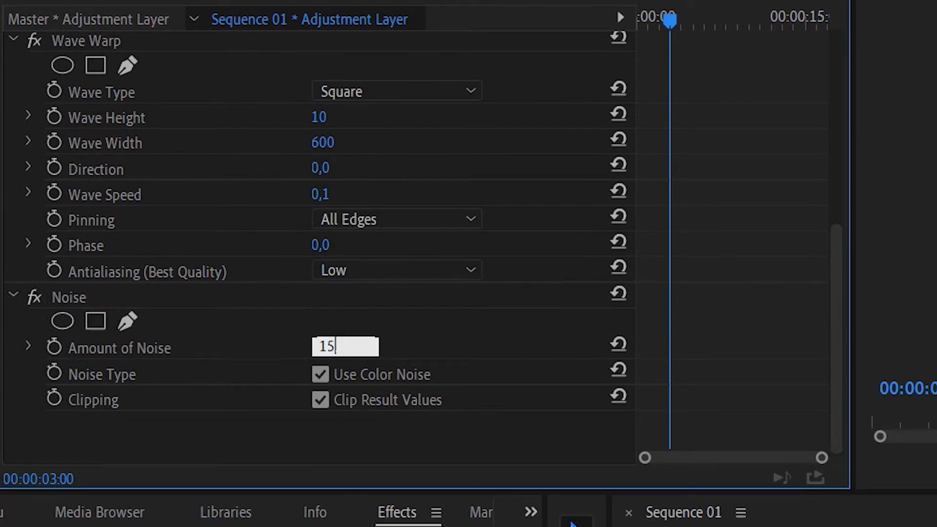
{"action": "key", "text": "Return"}
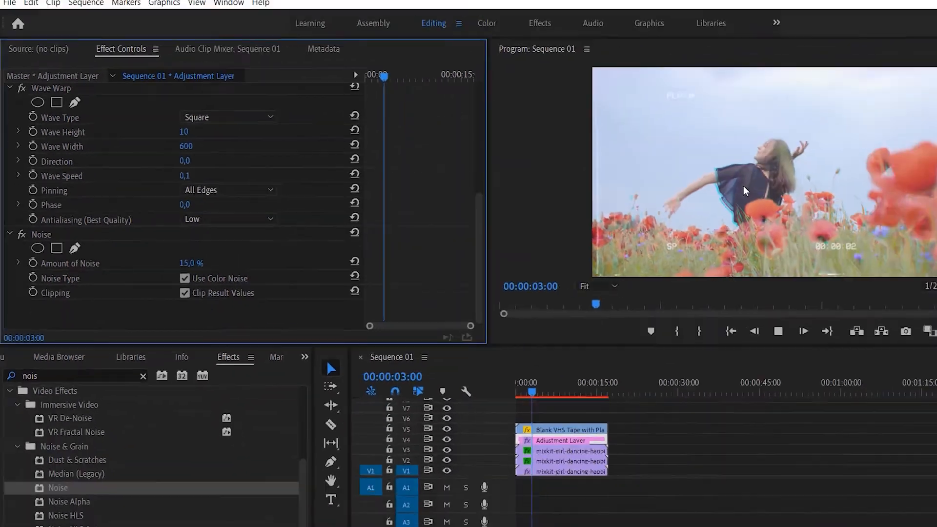
{"action": "key", "text": "space"}
{"action": "key", "text": "space"}
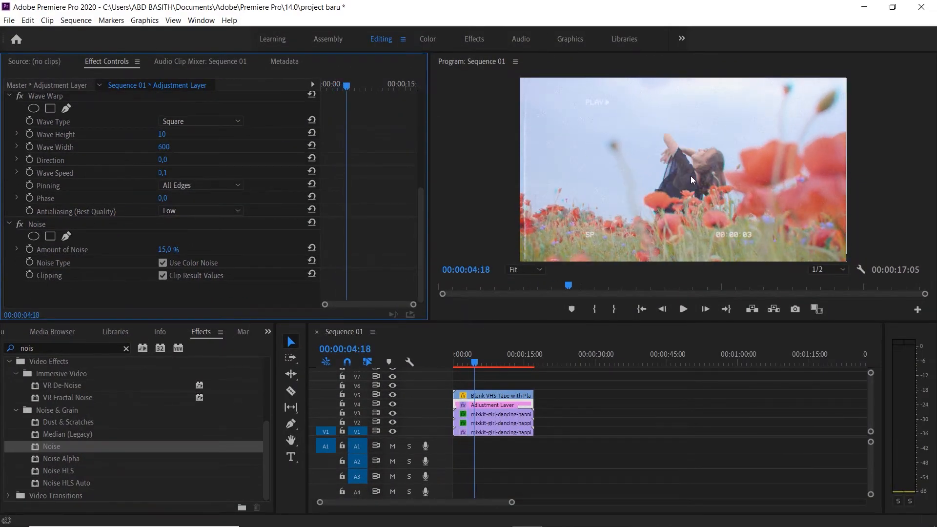
Create a 1920 × 1080, 30 fps adjustment layer and place it on V6, matching the length of the clips below.
{"action": "left_click", "coordinate": [268, 332]}
{"action": "left_click", "coordinate": [288, 346]}
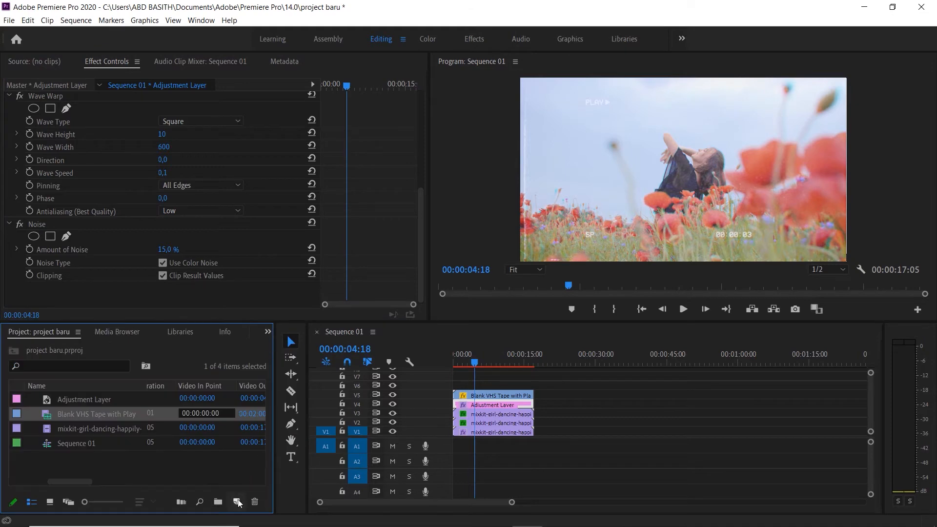
{"action": "left_click", "coordinate": [238, 502]}
{"action": "left_click", "coordinate": [270, 391]}
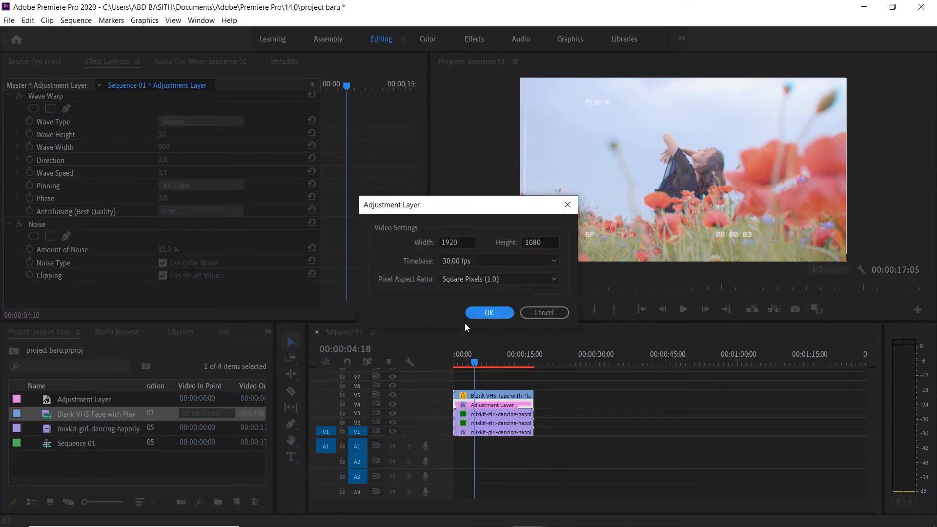
{"action": "left_click", "coordinate": [488, 312]}
{"action": "left_click_drag", "start_coordinate": [49, 412], "coordinate": [533, 386]}
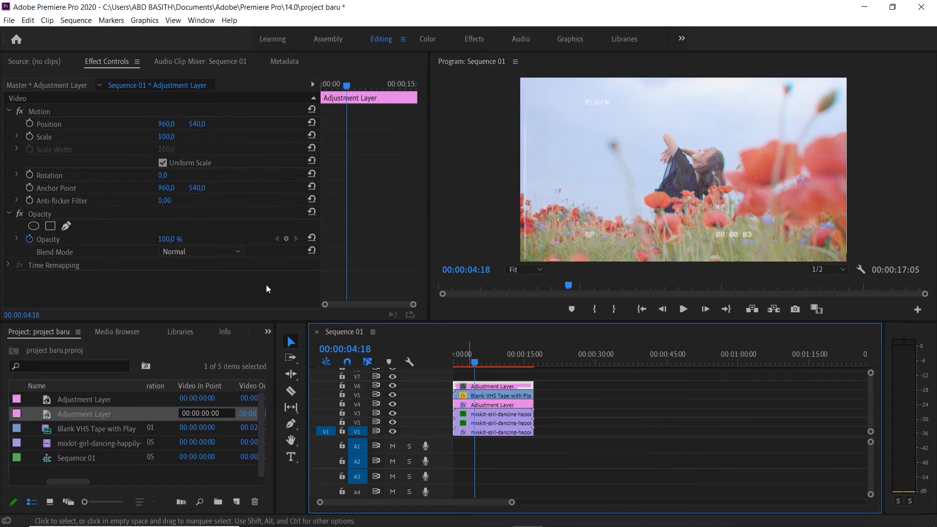
Find the Crop video effect and apply it to the adjustment layer on V6.
{"action": "left_click", "coordinate": [268, 331]}
{"action": "left_click", "coordinate": [296, 397]}
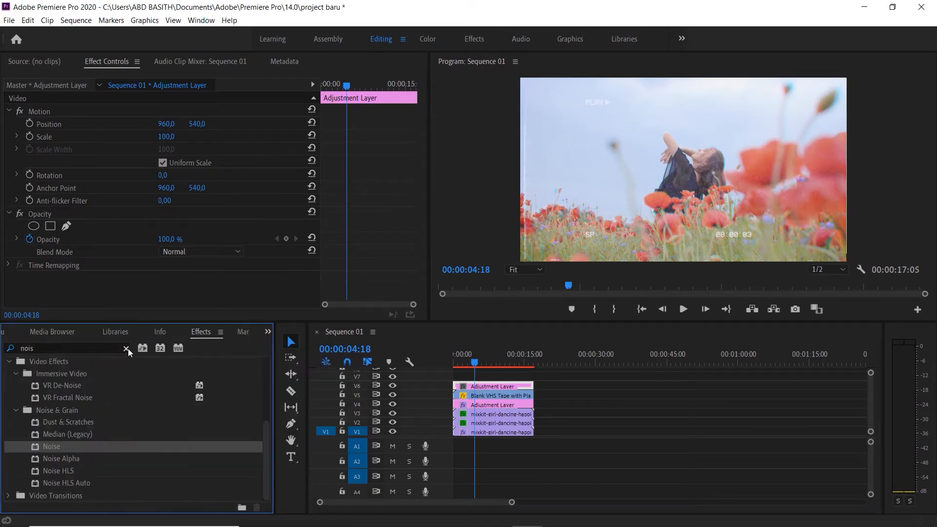
{"action": "left_click", "coordinate": [126, 349]}
{"action": "type", "text": "crop"}
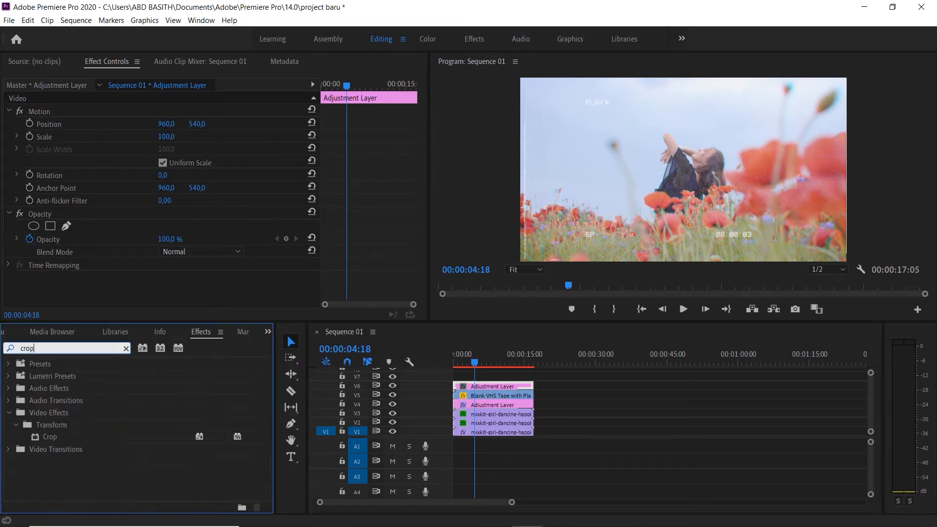
{"action": "left_click_drag", "start_coordinate": [49, 437], "coordinate": [488, 390]}
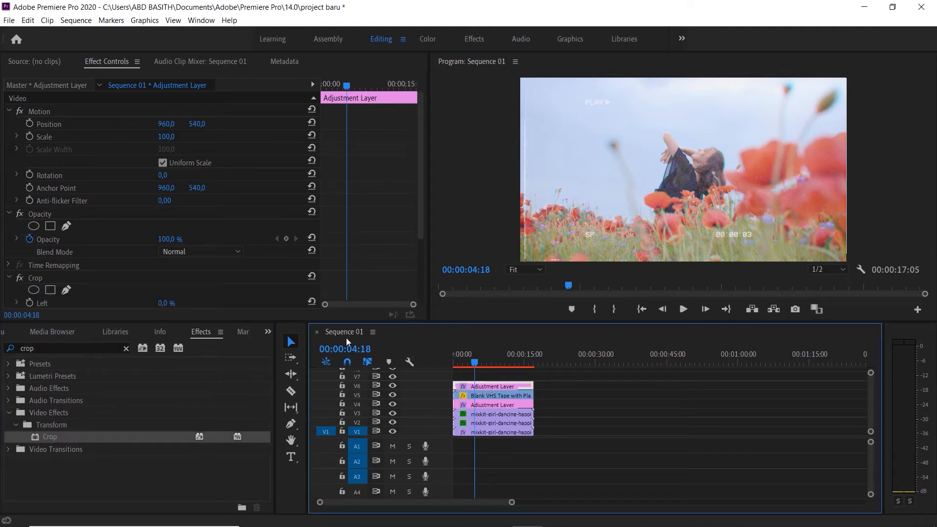
Set the Crop effect's Left and Right values to 10% on the V6 adjustment layer.
{"action": "scroll", "coordinate": [207, 131], "scroll_direction": "down", "scroll_amount": 3}
{"action": "scroll", "coordinate": [222, 194], "scroll_direction": "down", "scroll_amount": 2}
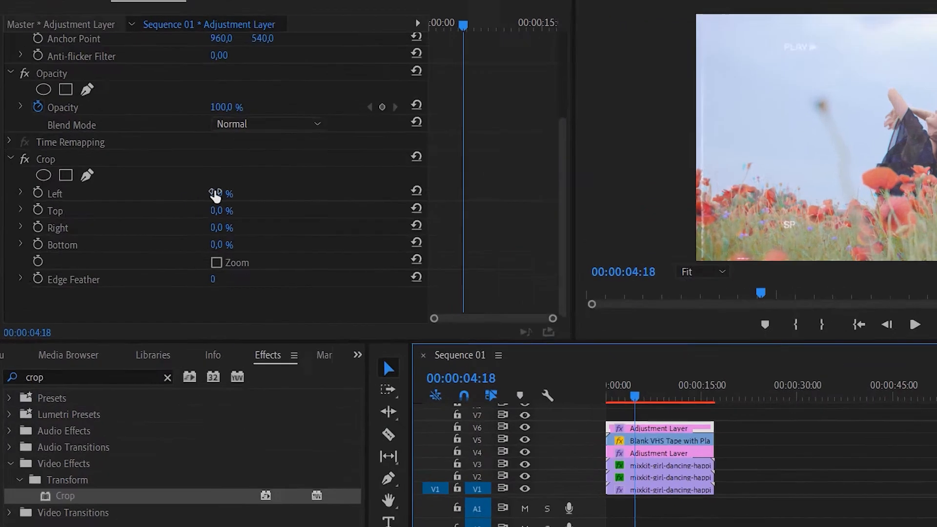
{"action": "left_click", "coordinate": [171, 210]}
{"action": "type", "text": "10"}
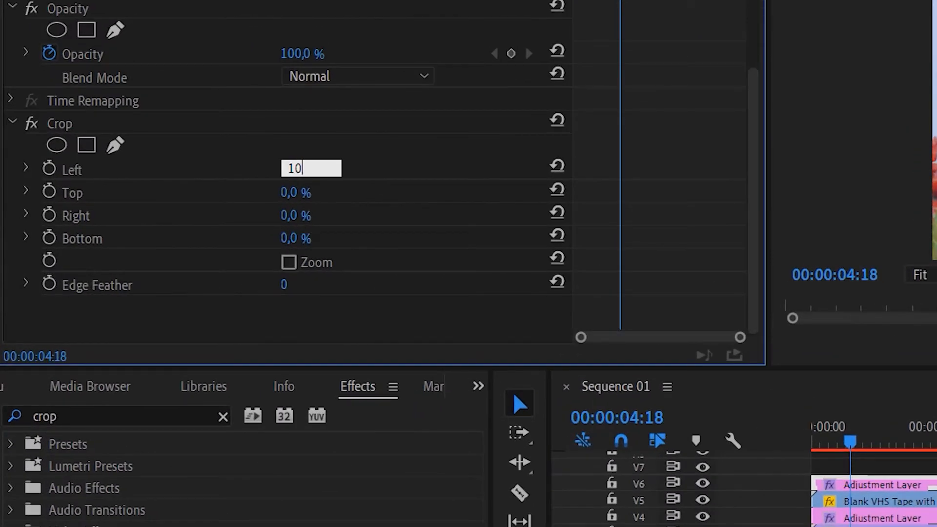
{"action": "left_click", "coordinate": [309, 211]}
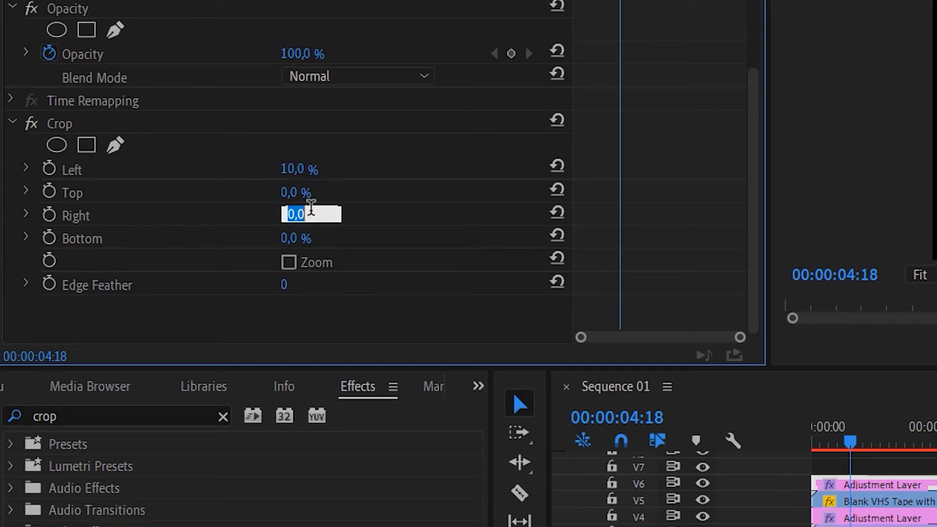
{"action": "type", "text": "10"}
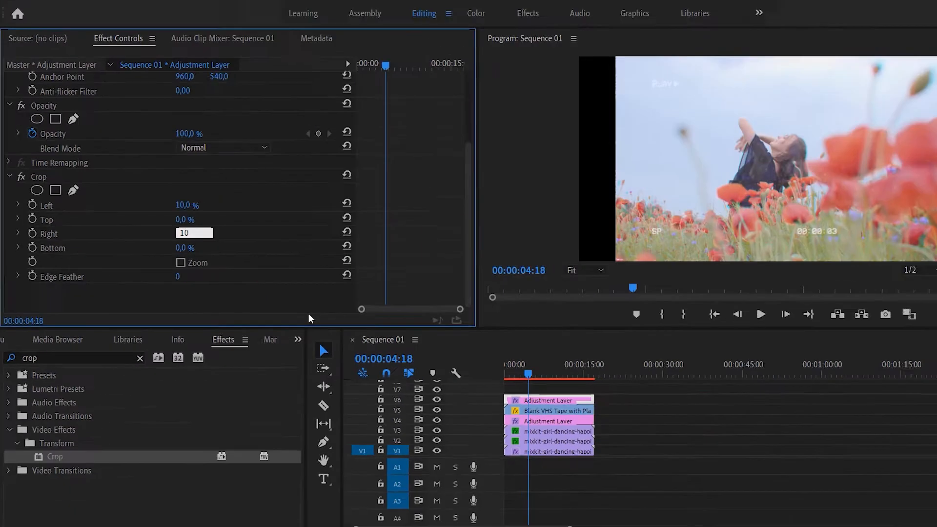
{"action": "key", "text": "Return"}
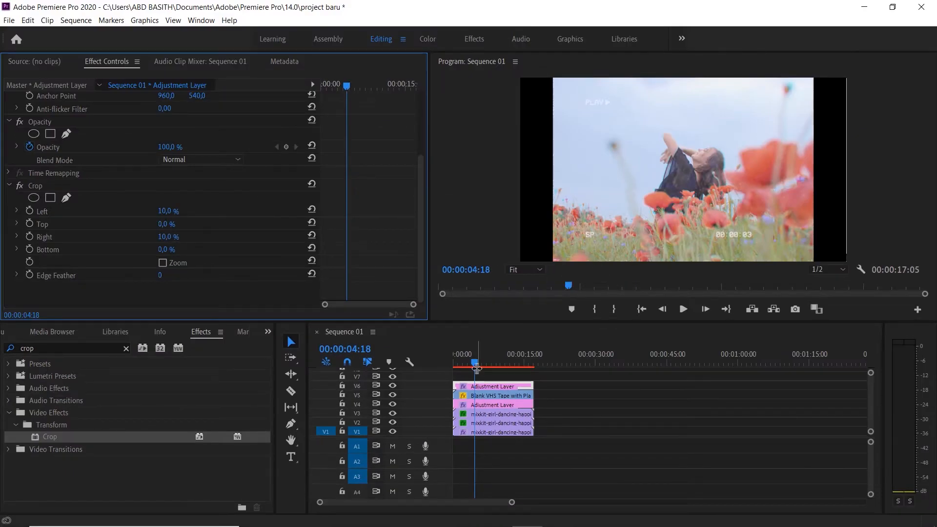
Play the sequence from its start to check the cropped frame, and save the project.
{"action": "left_click", "coordinate": [454, 363]}
{"action": "key", "text": "space"}
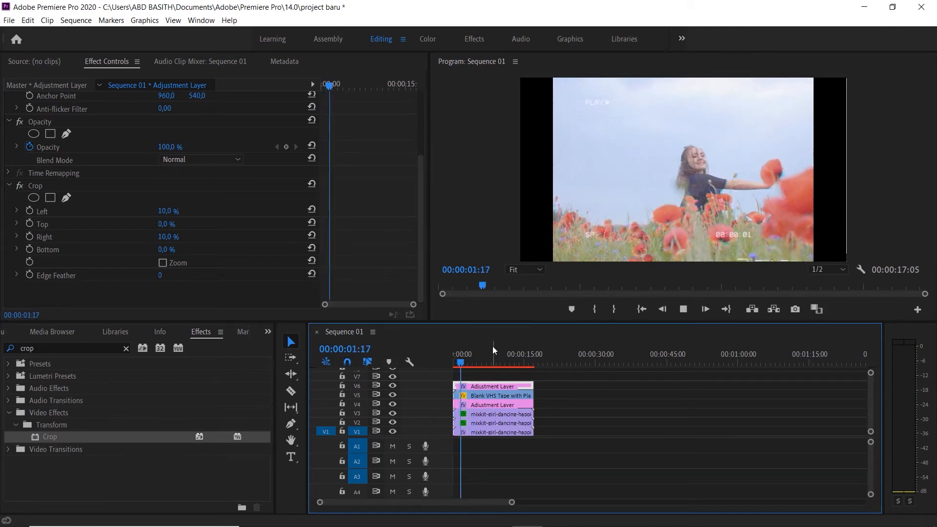
{"action": "key", "text": "space"}
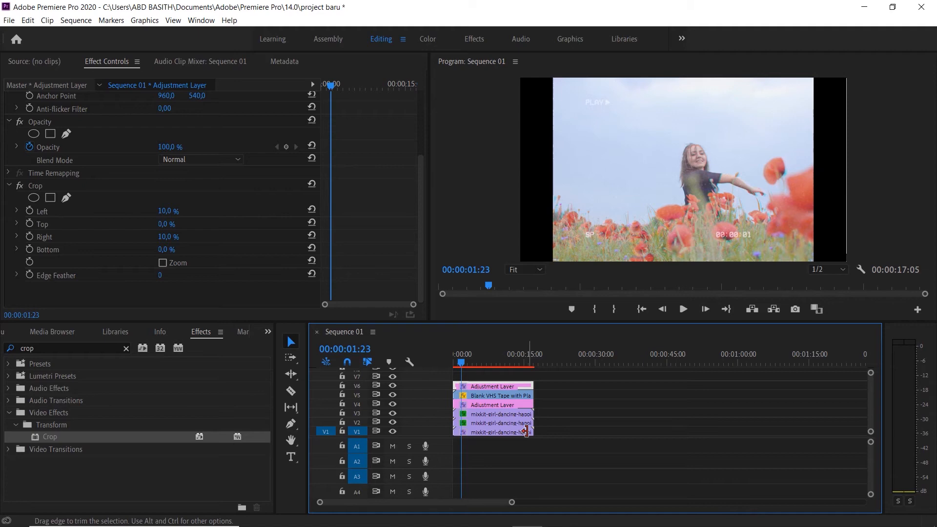
{"action": "key", "text": "ctrl+s"}
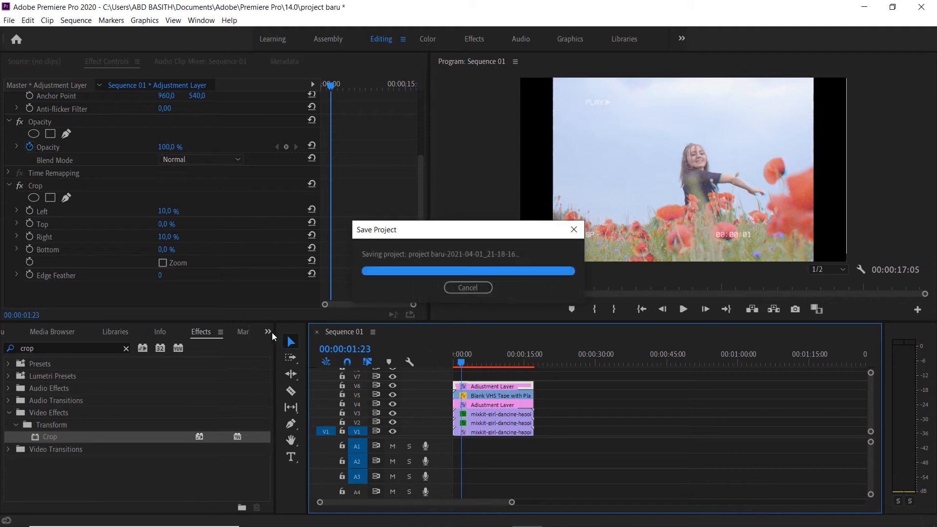
Place another copy of the newer adjustment layer on V7, matching the length of the clips below.
{"action": "left_click", "coordinate": [269, 332]}
{"action": "left_click", "coordinate": [284, 348]}
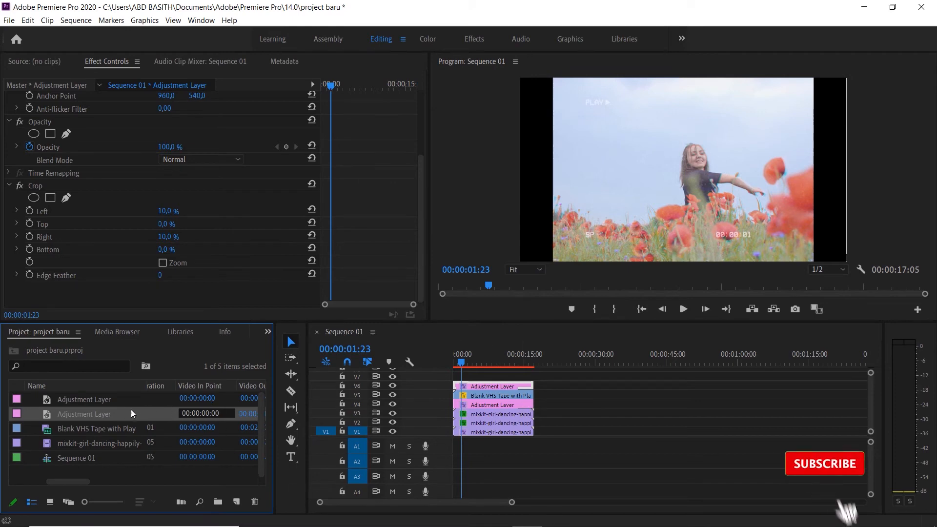
{"action": "left_click_drag", "start_coordinate": [89, 415], "coordinate": [530, 378]}
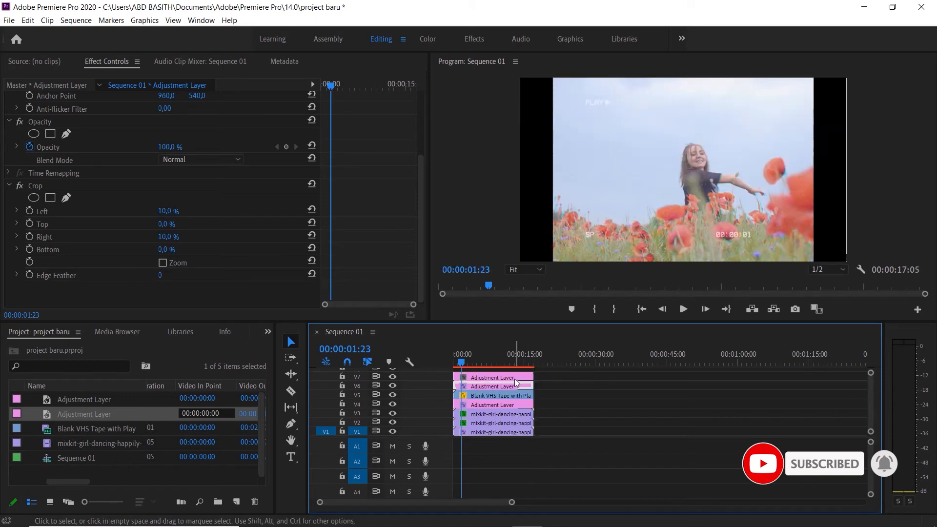
Find the Lumetri Color video effect and apply it to the adjustment layer on V7.
{"action": "left_click", "coordinate": [268, 333]}
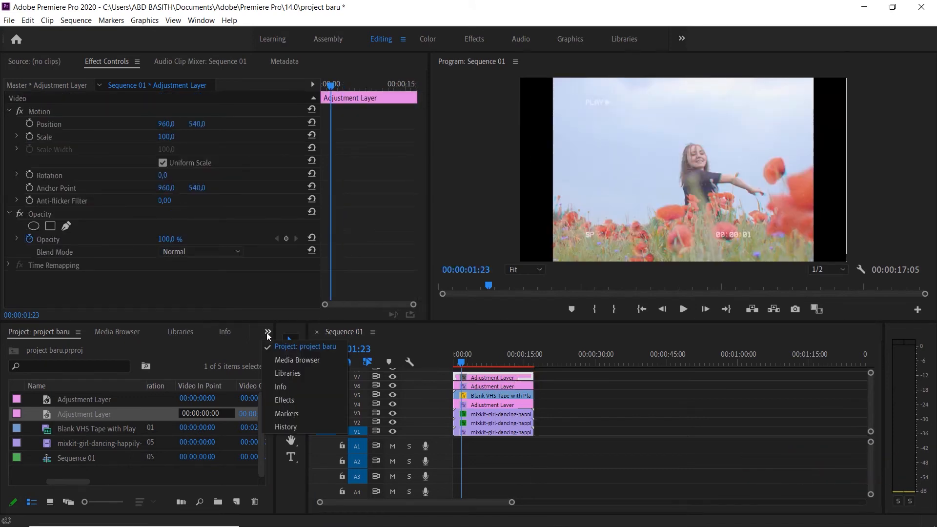
{"action": "left_click", "coordinate": [290, 400]}
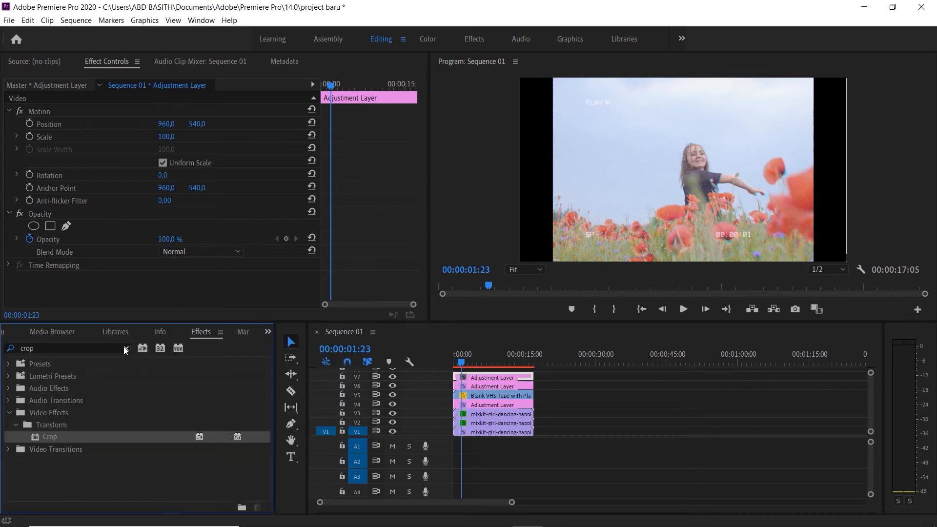
{"action": "left_click", "coordinate": [125, 348]}
{"action": "left_click", "coordinate": [97, 347]}
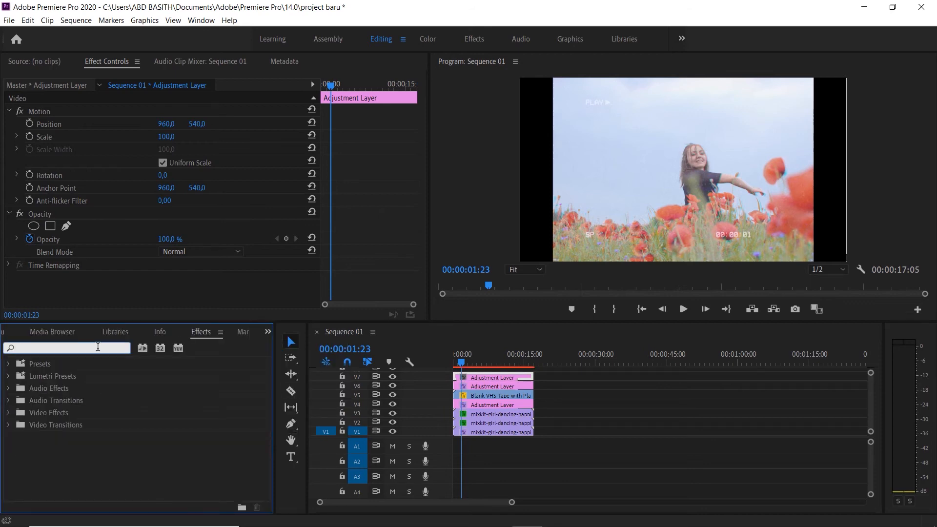
{"action": "type", "text": "lumetri"}
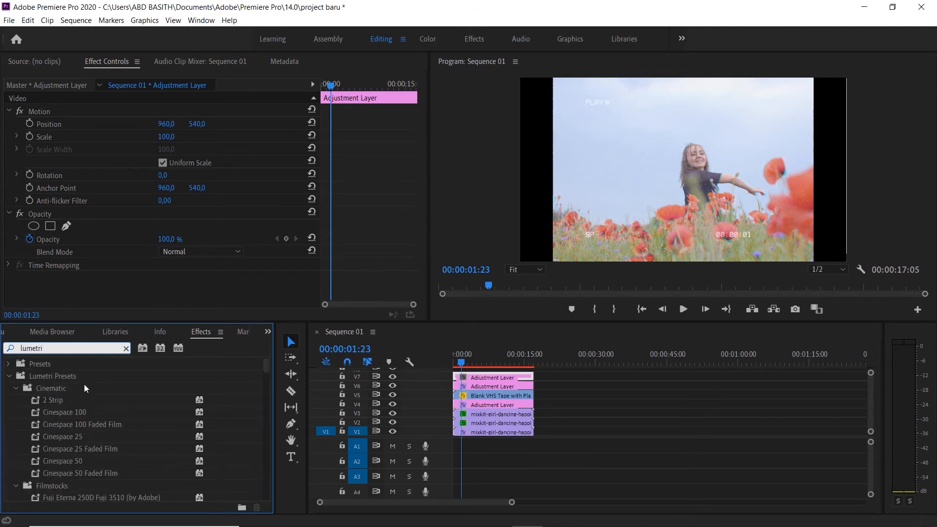
{"action": "type", "text": " co"}
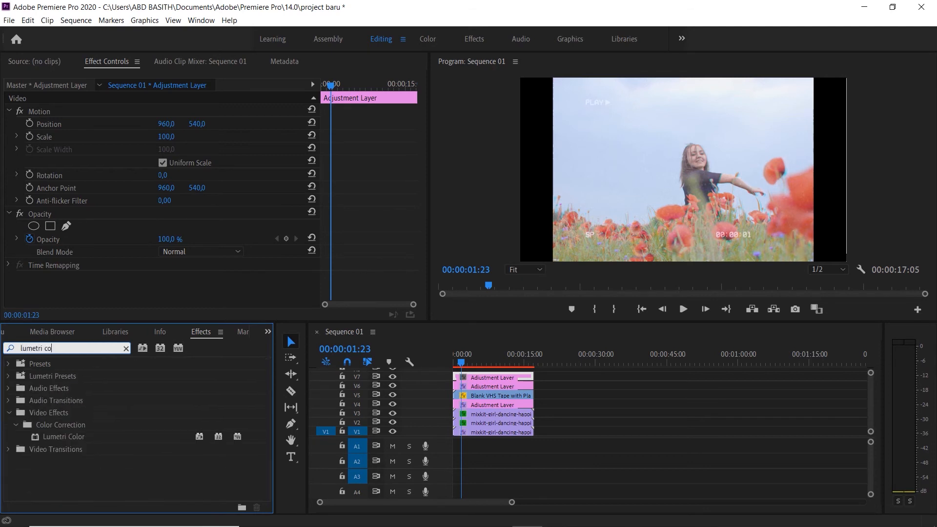
{"action": "left_click_drag", "start_coordinate": [33, 434], "coordinate": [475, 379]}
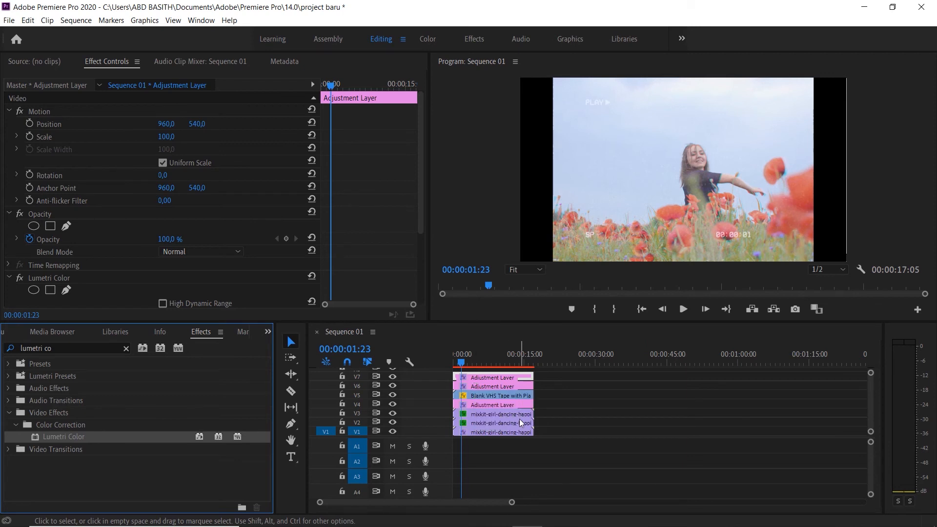
In the V7 adjustment layer's Lumetri Basic Correction, set Contrast to 50 and Highlights to -15.
{"action": "left_click", "coordinate": [500, 374]}
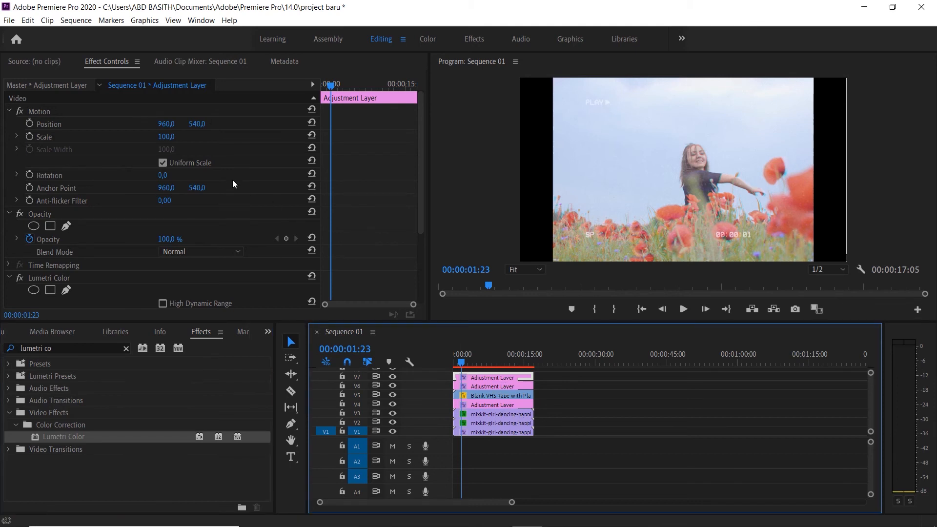
{"action": "scroll", "coordinate": [233, 180], "scroll_direction": "down", "scroll_amount": 3}
{"action": "left_click", "coordinate": [17, 211]}
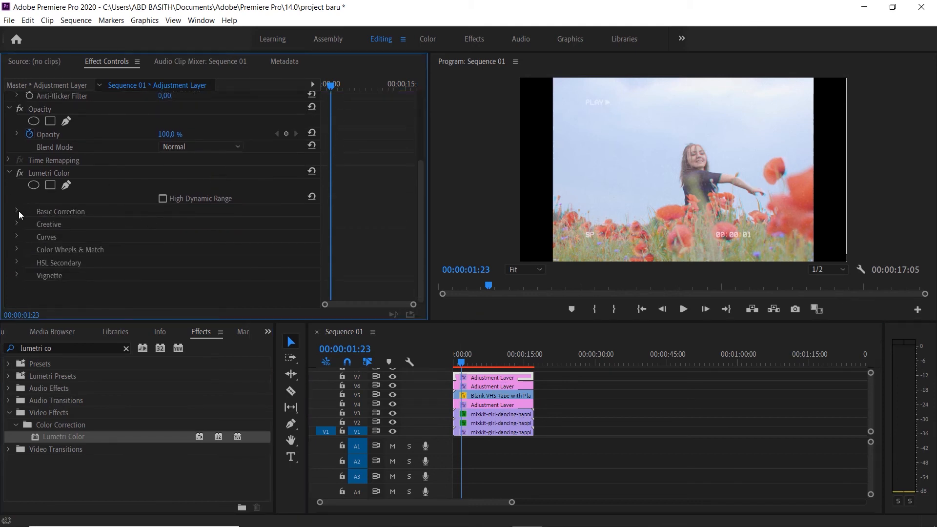
{"action": "scroll", "coordinate": [182, 232], "scroll_direction": "down", "scroll_amount": 2}
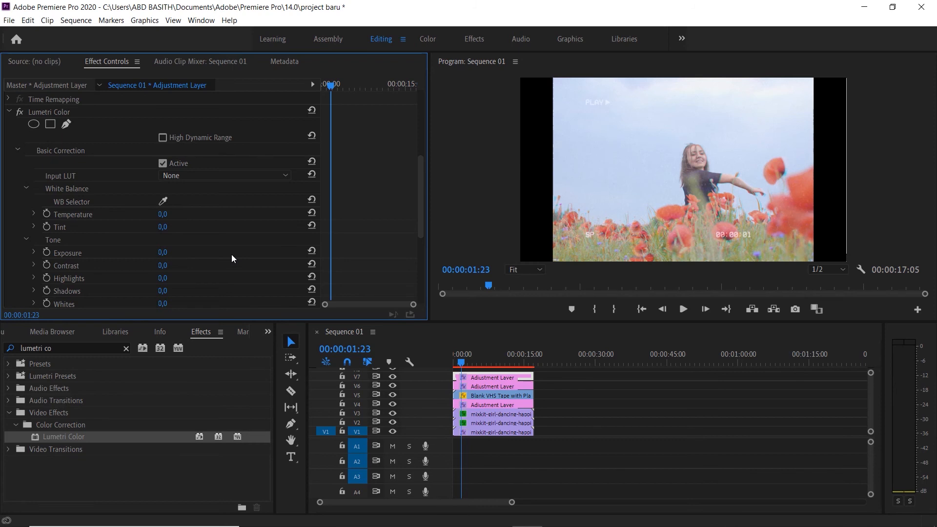
{"action": "scroll", "coordinate": [231, 254], "scroll_direction": "down", "scroll_amount": 1}
{"action": "left_click", "coordinate": [163, 229]}
{"action": "type", "text": "50"}
{"action": "left_click", "coordinate": [163, 242]}
{"action": "type", "text": "-15"}
Set Shadows, Whites and Blacks to -15 each in the V7 layer's Lumetri Basic Correction.
{"action": "left_click", "coordinate": [164, 254]}
{"action": "type", "text": "-5"}
{"action": "key", "text": "Return"}
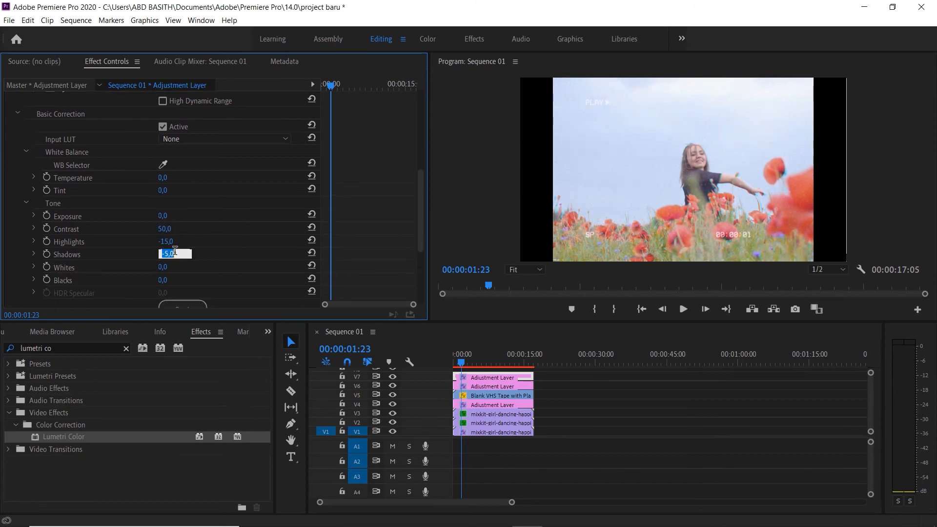
{"action": "type", "text": "-15"}
{"action": "left_click", "coordinate": [163, 267]}
{"action": "type", "text": "-15"}
{"action": "left_click", "coordinate": [163, 280]}
{"action": "type", "text": "-15"}
{"action": "key", "text": "Return"}
Render the sequence previews and play the finished VHS look from the start.
{"action": "scroll", "coordinate": [417, 260], "scroll_direction": "up", "scroll_amount": 1}
{"action": "key", "text": "Return"}
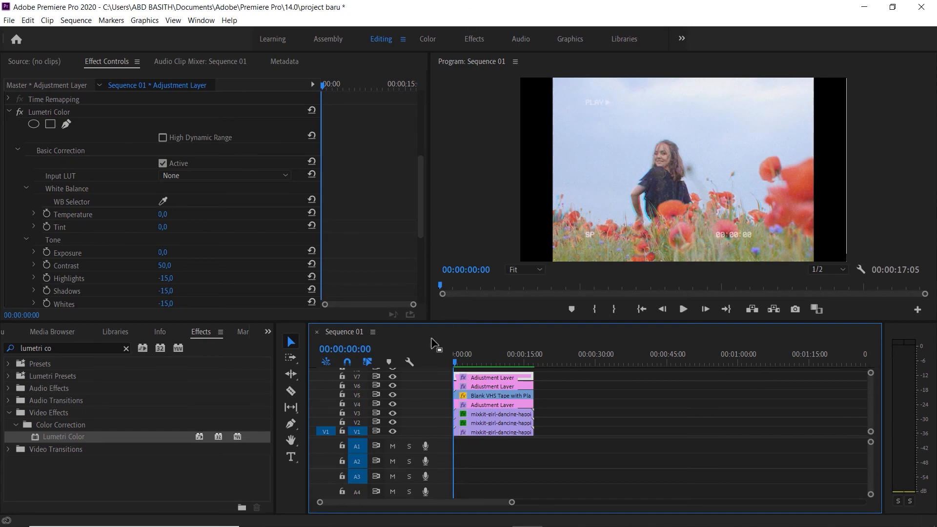
{"action": "key", "text": "space"}
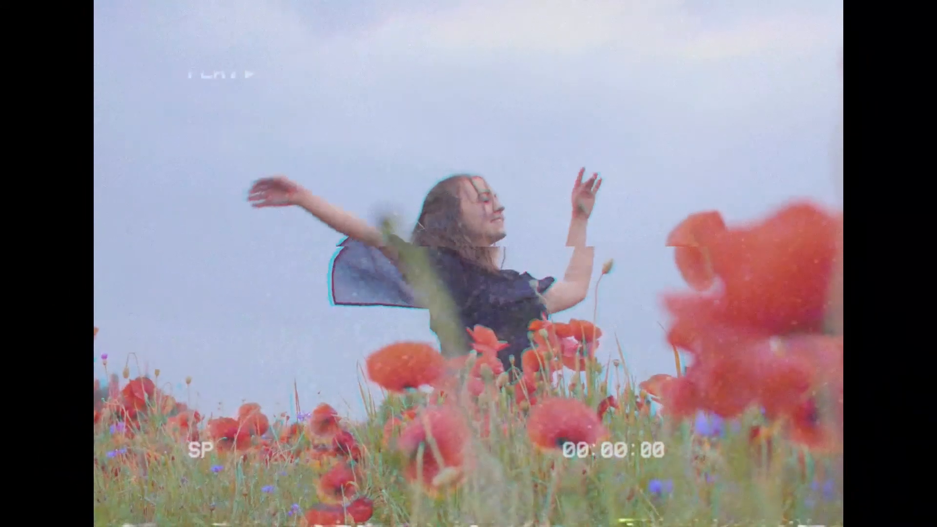